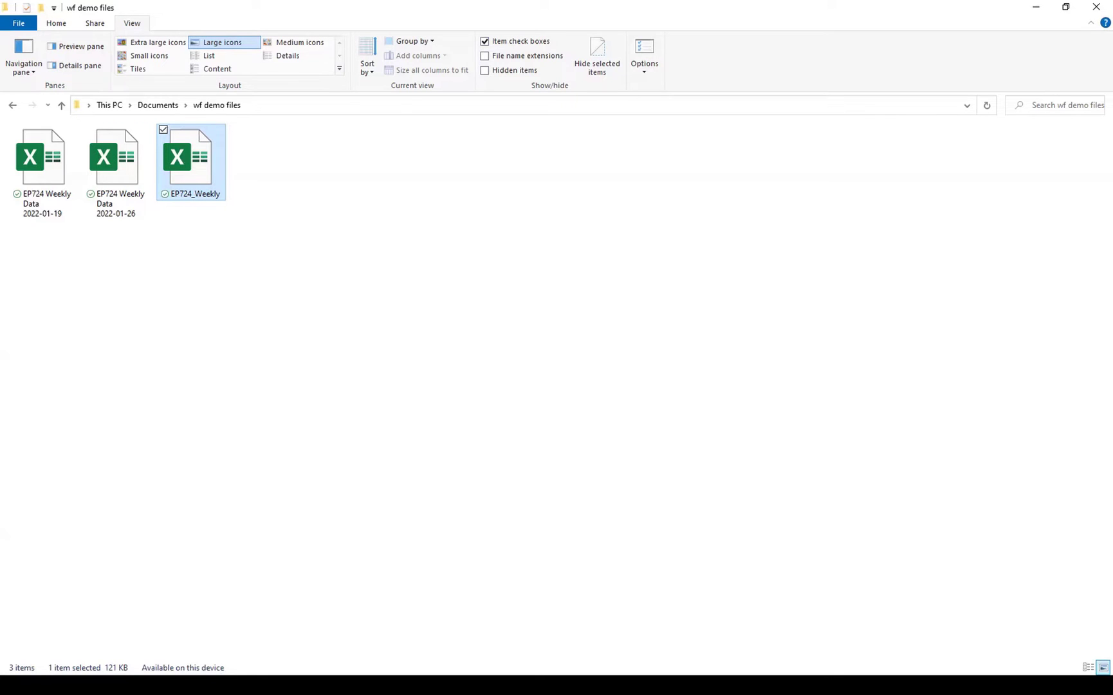
# Open EP724_Weekly in Excel and check the Driver Passed Vehicle header in U1 of the Accidents sheet
pyautogui.doubleClick(213, 198)
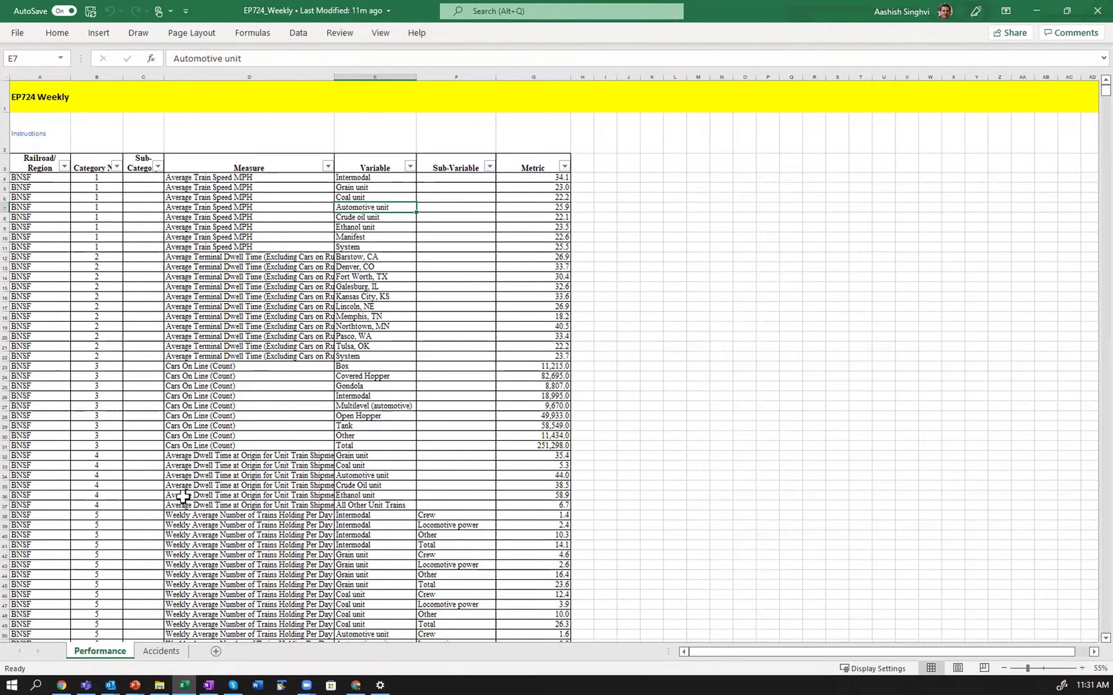
pyautogui.hotkey('ctrl', 'pagedown')
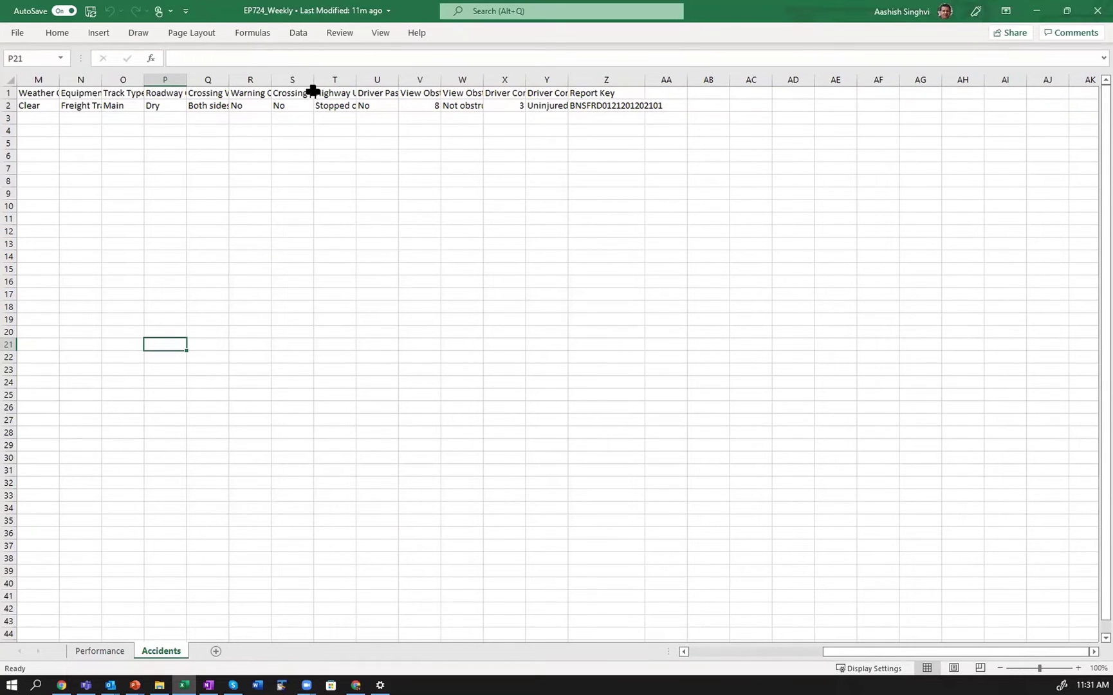
pyautogui.click(372, 92)
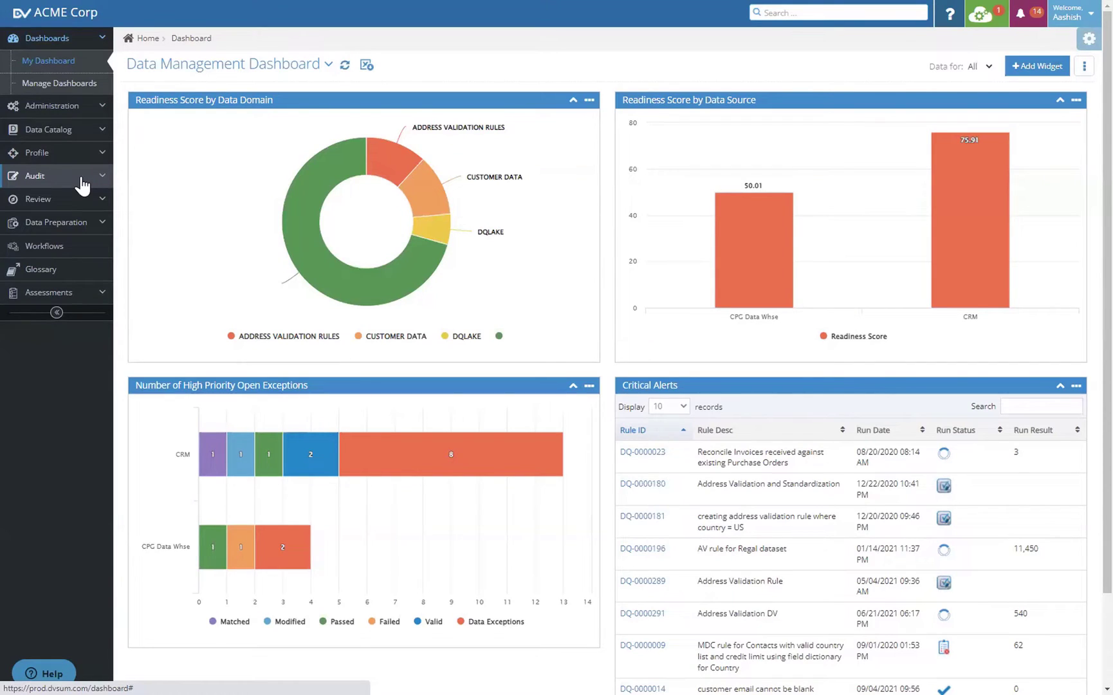
# Upload EP724_Weekly from Documents\wf demo files through Data Preparation > File Upload
pyautogui.click(57, 231)
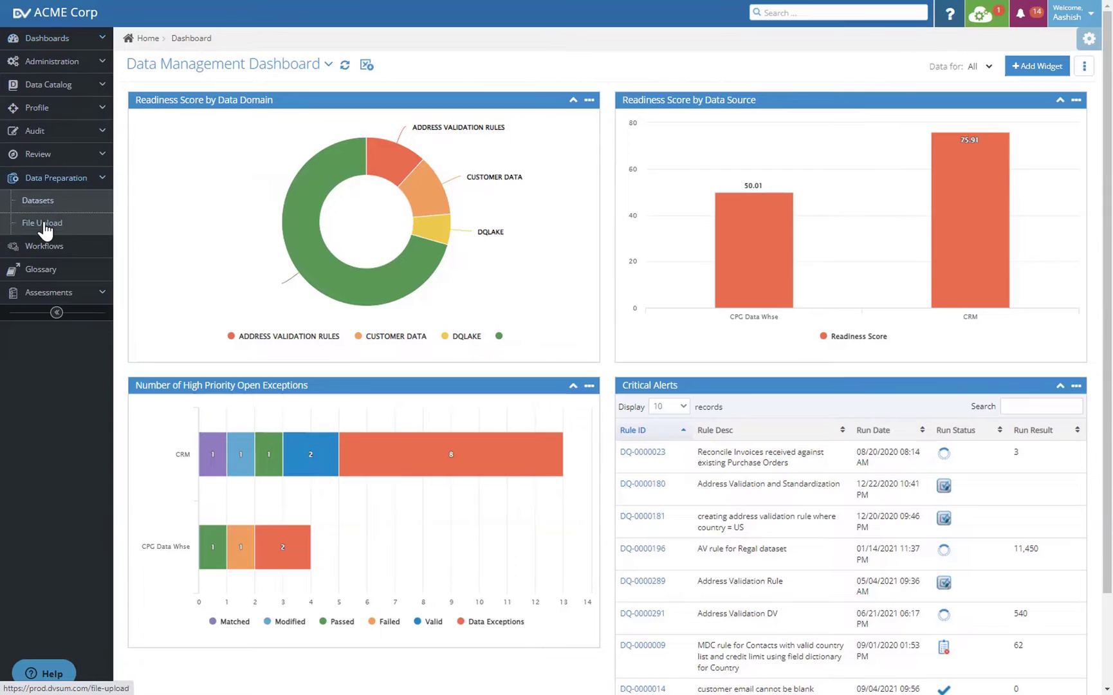
pyautogui.click(44, 224)
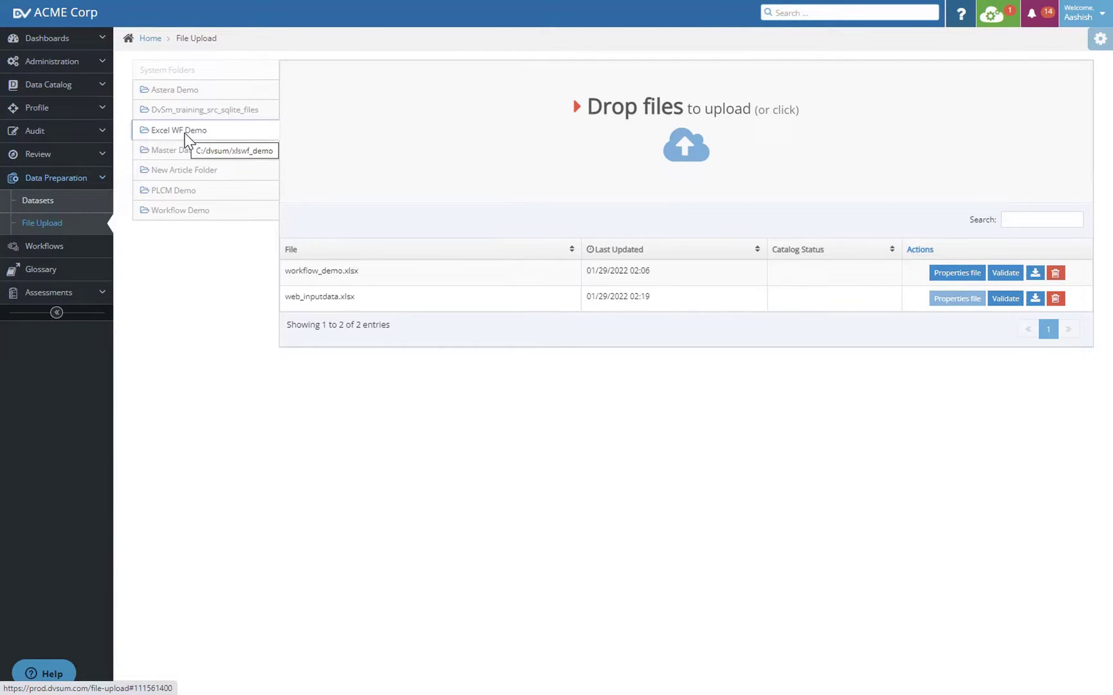
pyautogui.click(682, 158)
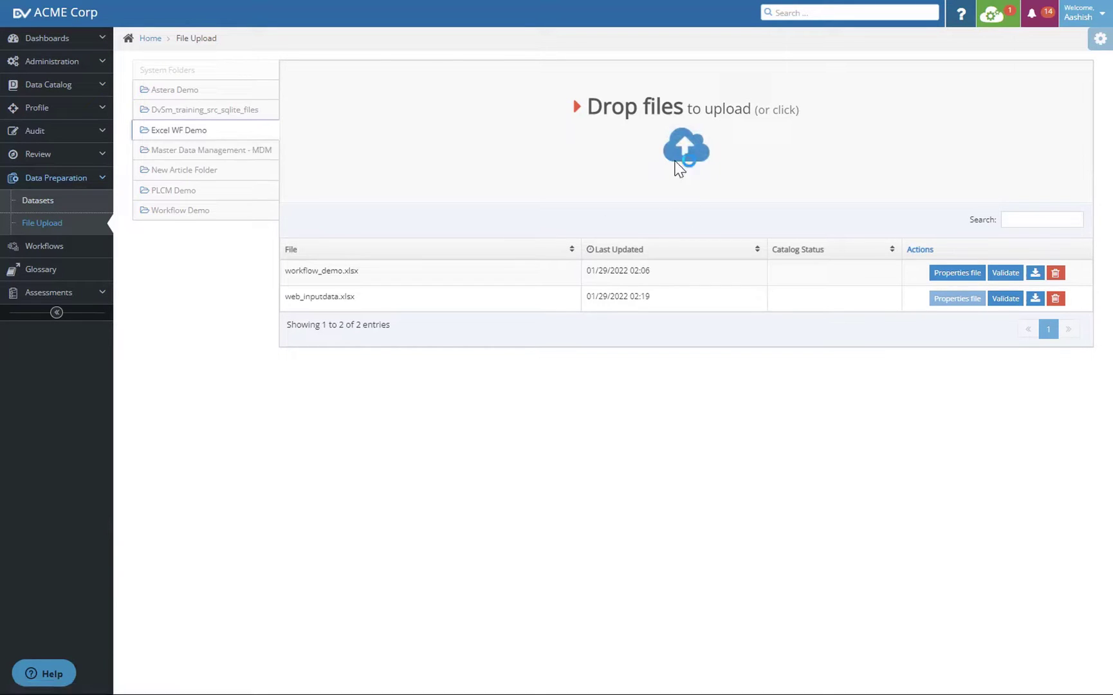
pyautogui.click(63, 135)
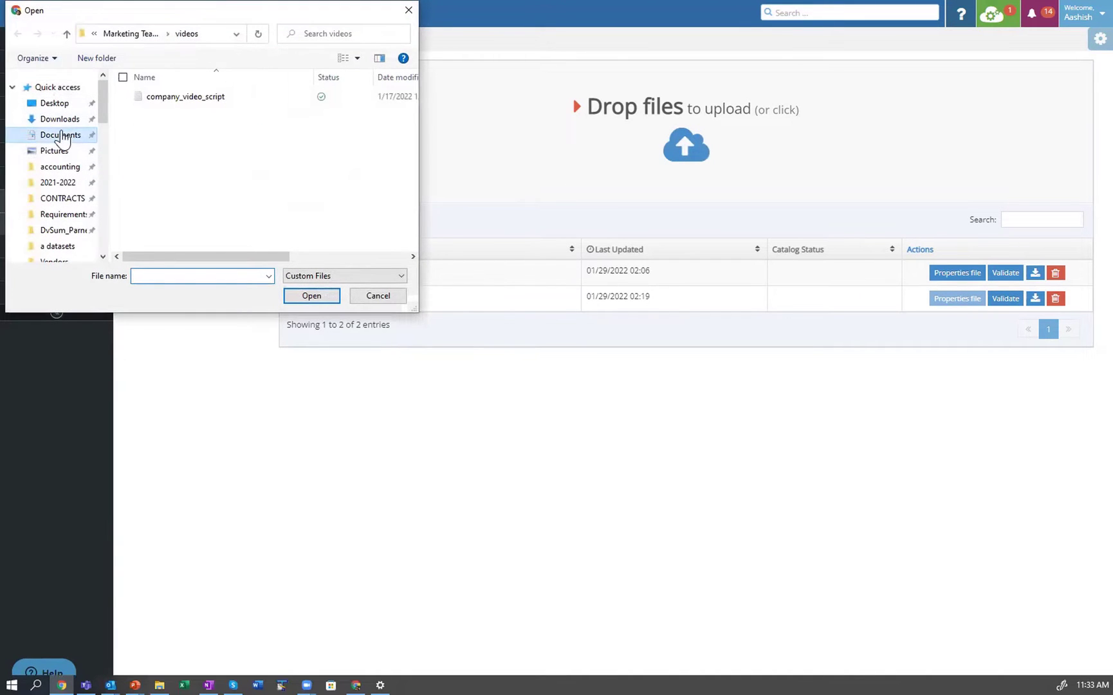
pyautogui.doubleClick(174, 138)
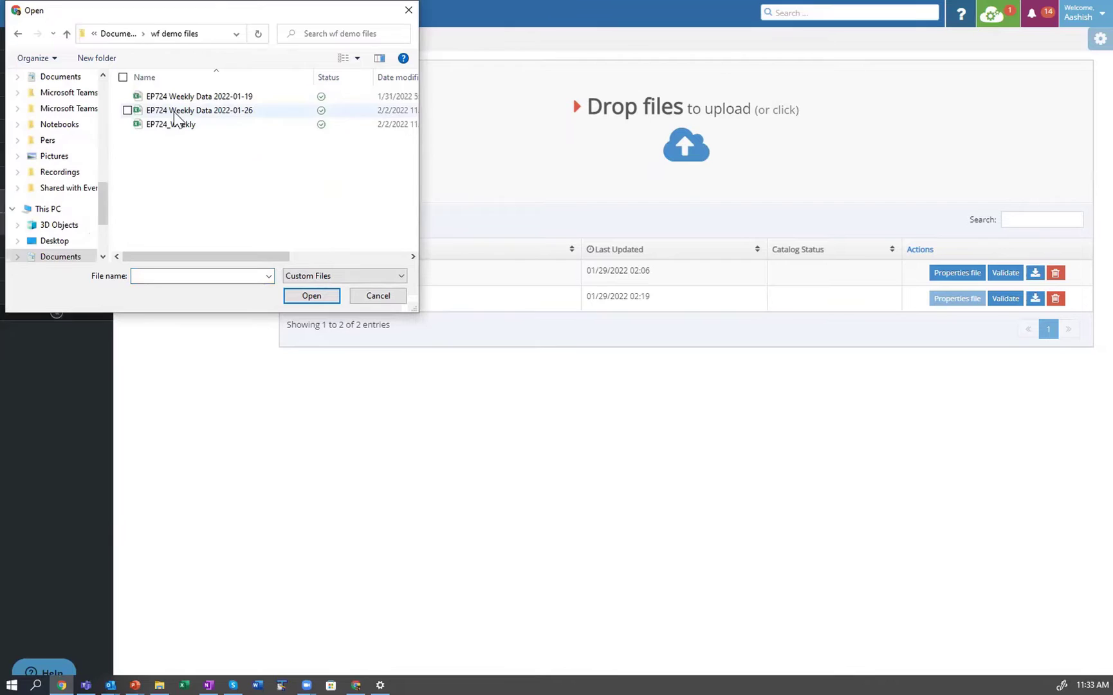
pyautogui.click(175, 125)
pyautogui.click(291, 297)
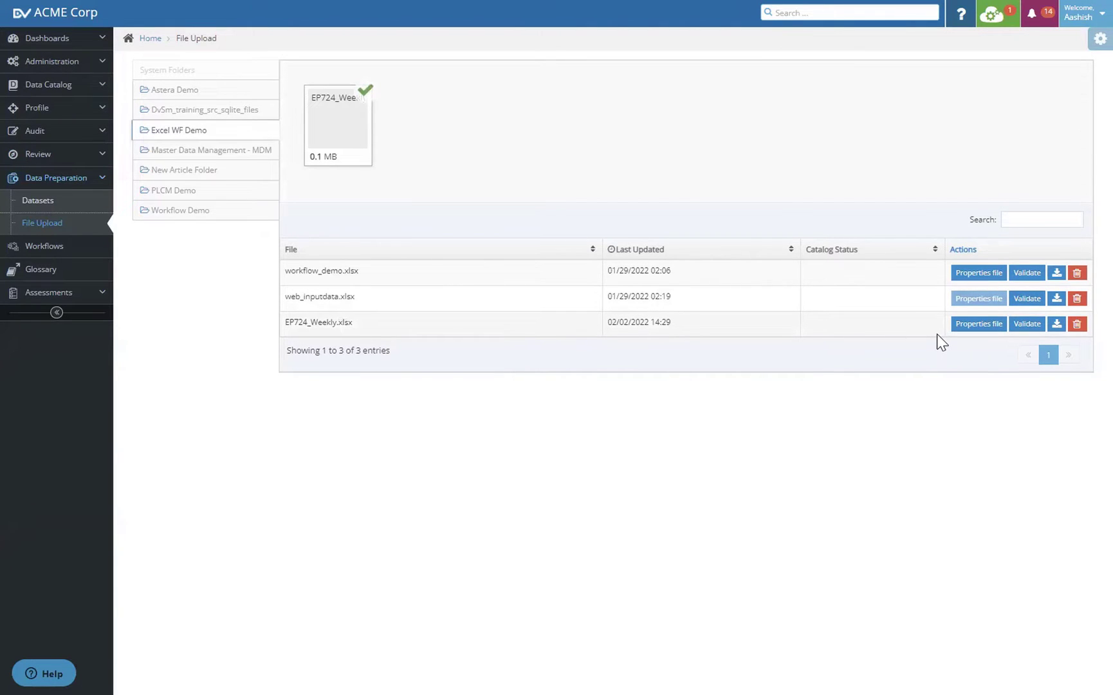
# Open the EP724_Weekly properties file and review its Performance and Accidents tab entries
pyautogui.click(973, 326)
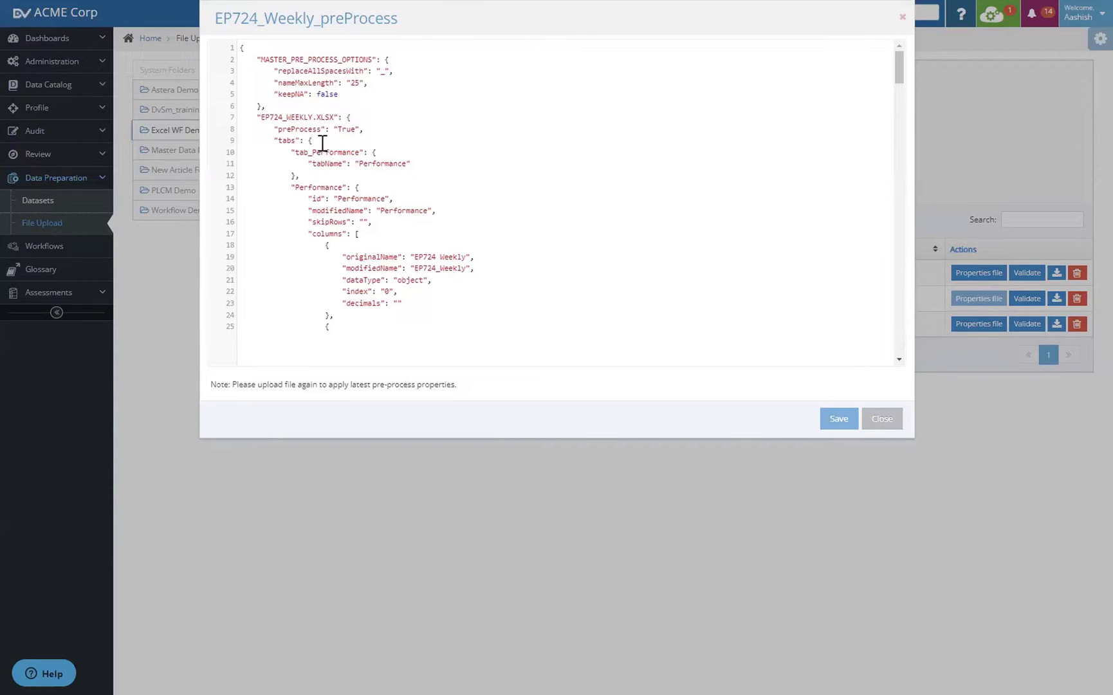
pyautogui.doubleClick(283, 141)
pyautogui.doubleClick(366, 163)
pyautogui.scroll(-3, 367, 164)
pyautogui.scroll(2, 368, 164)
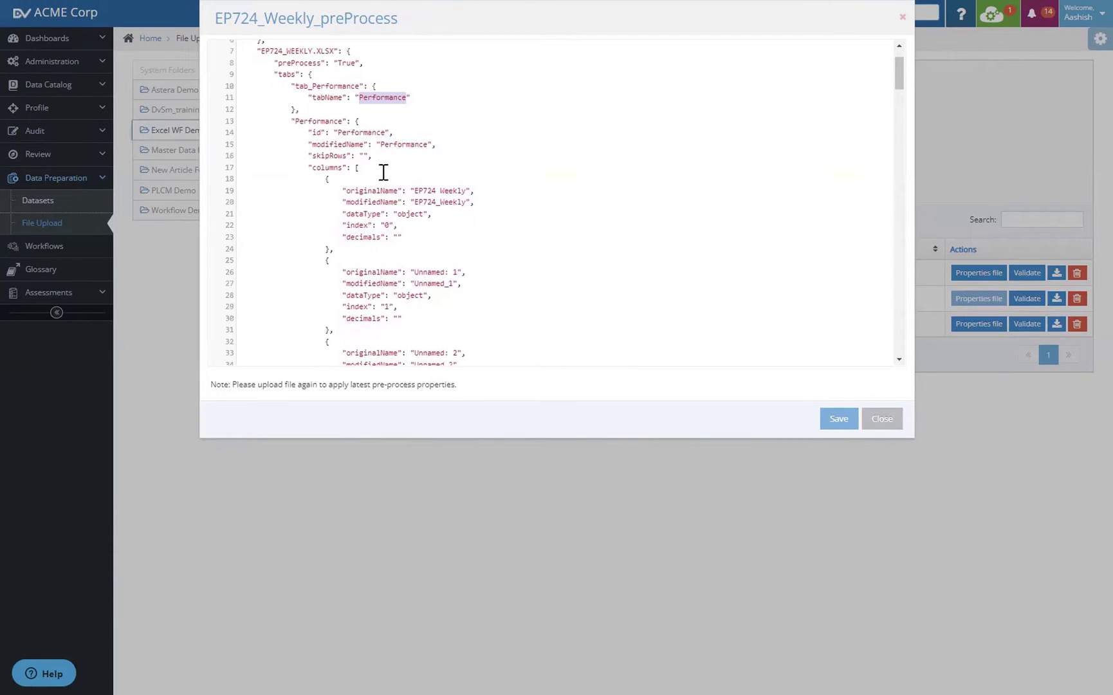
pyautogui.scroll(-2, 423, 156)
pyautogui.scroll(-2, 423, 154)
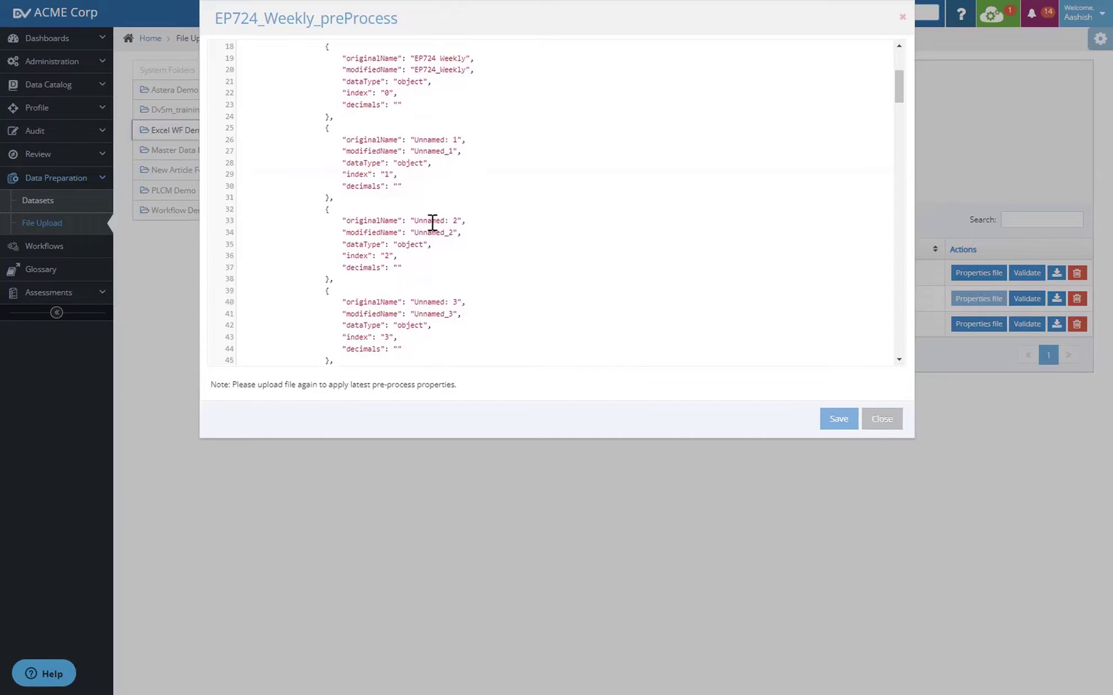
pyautogui.scroll(-15, 432, 222)
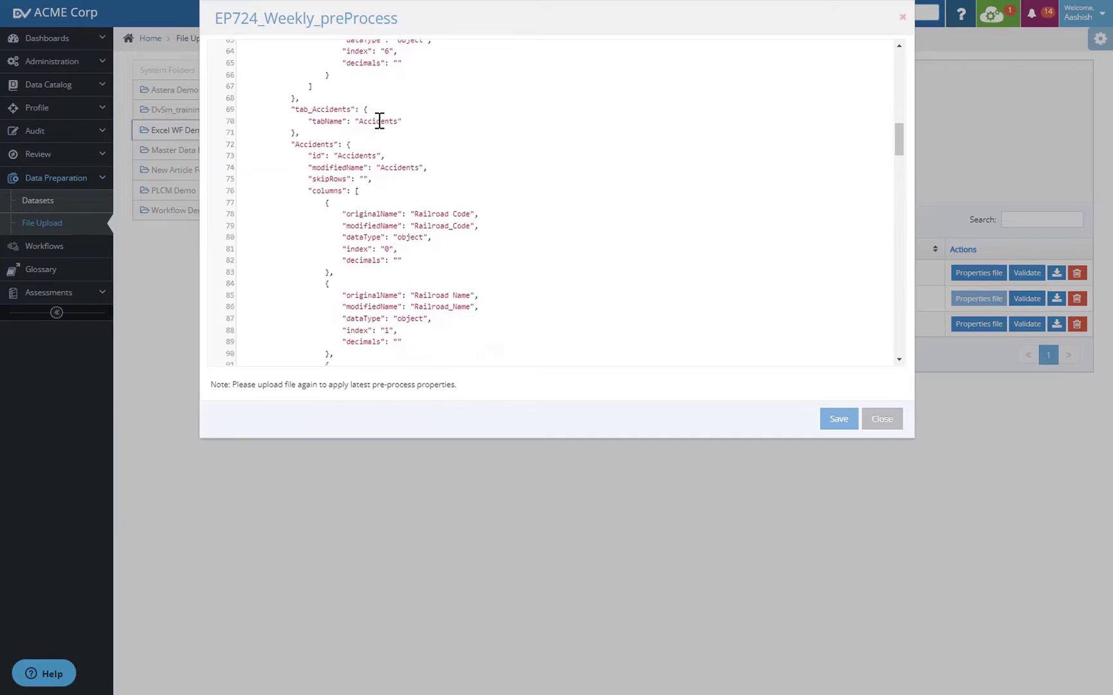
pyautogui.doubleClick(380, 121)
pyautogui.scroll(-4, 423, 201)
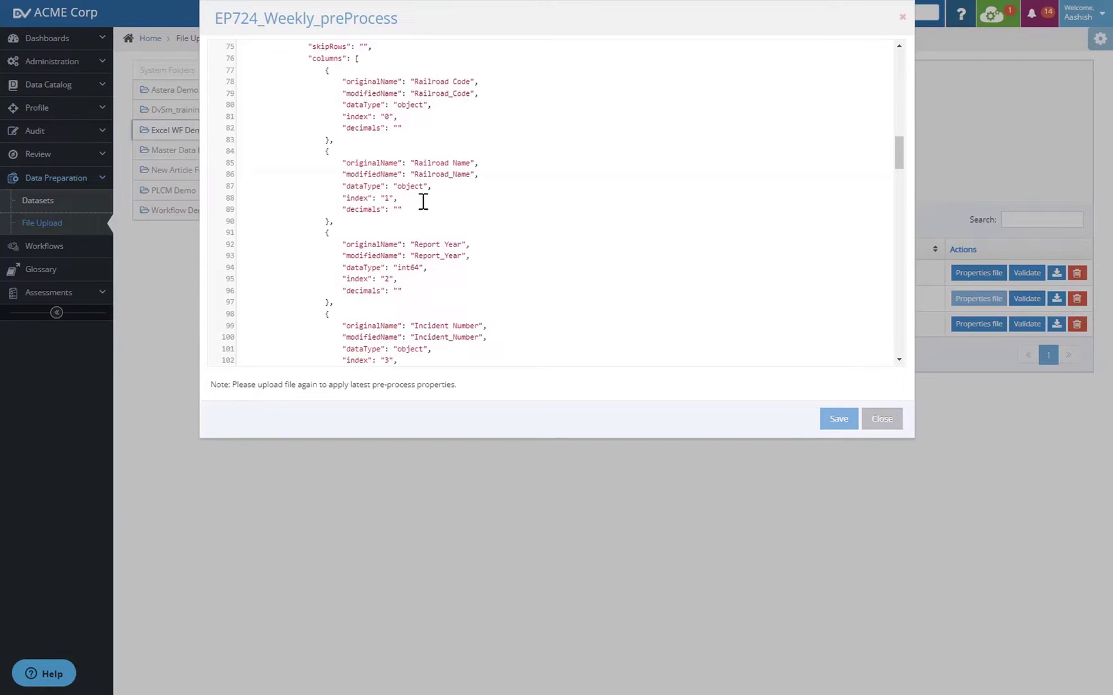
pyautogui.scroll(20, 423, 201)
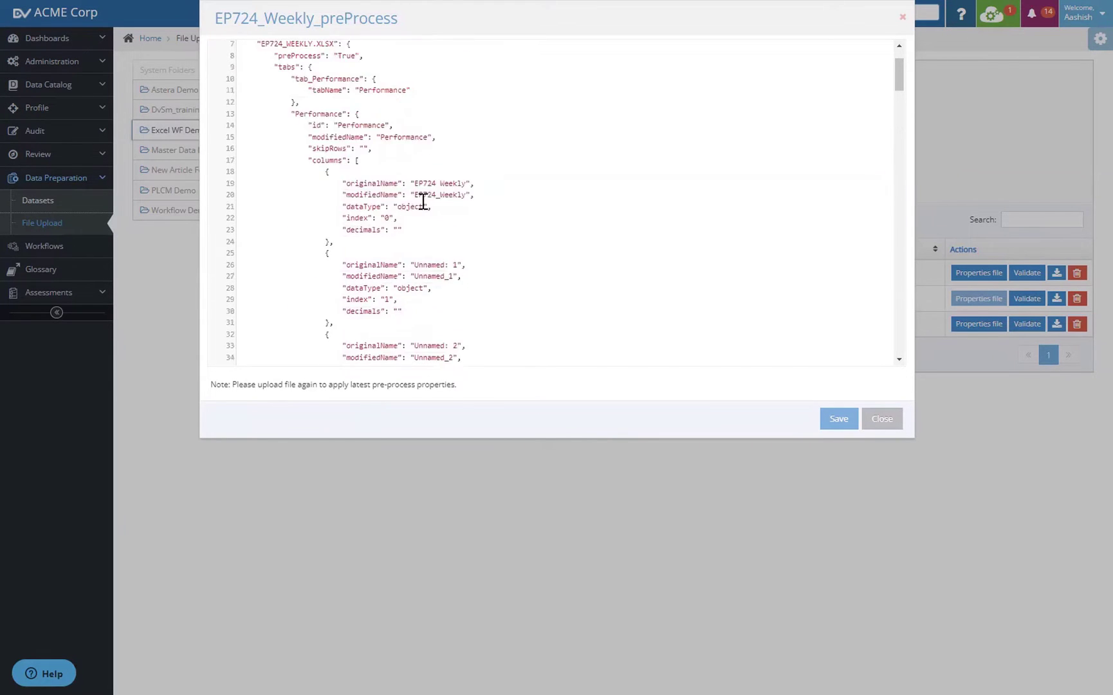
pyautogui.scroll(2, 423, 201)
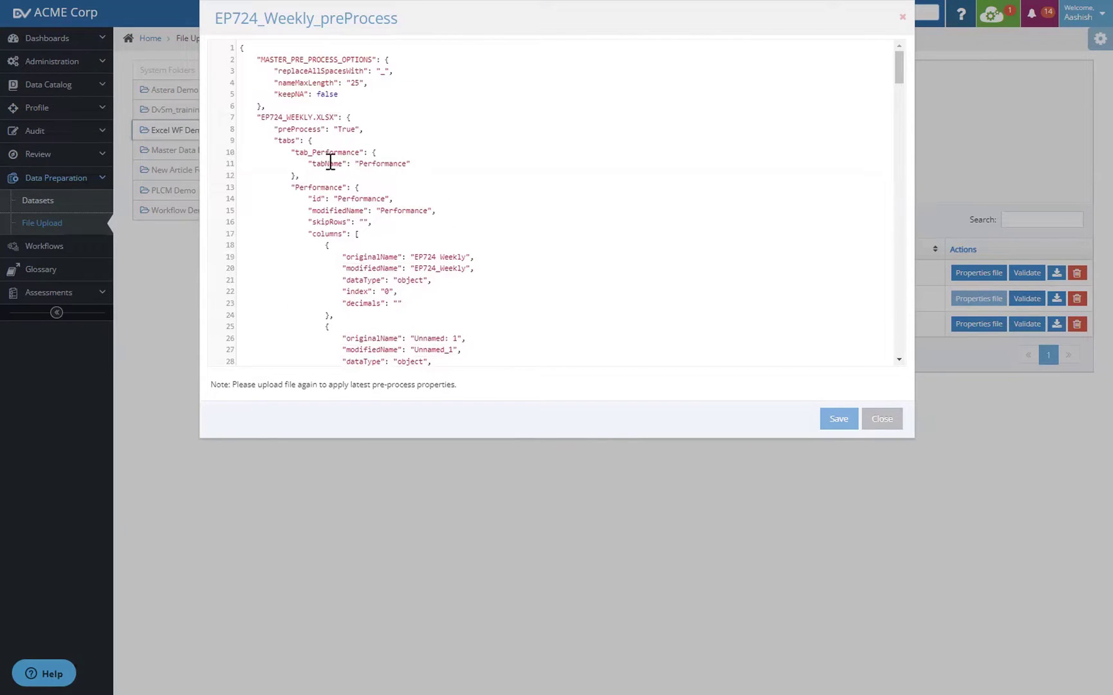
pyautogui.scroll(-2, 330, 160)
# Set the Performance skipRows value to 0,1,2, then save and close the properties
pyautogui.click(364, 156)
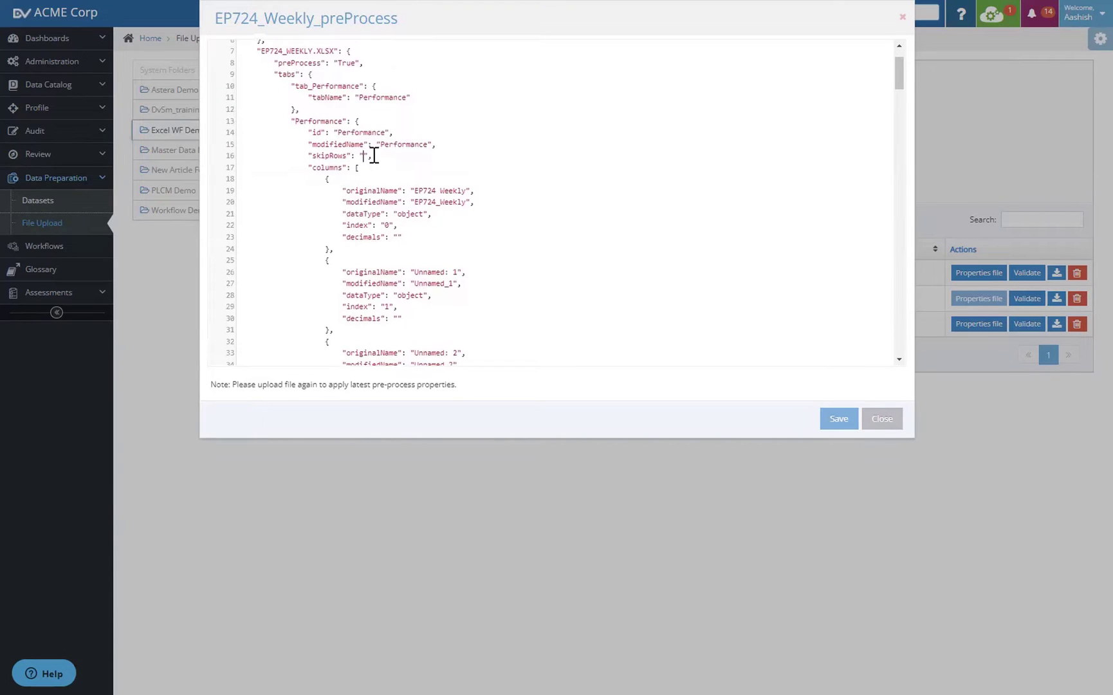
pyautogui.write('0,1,2')
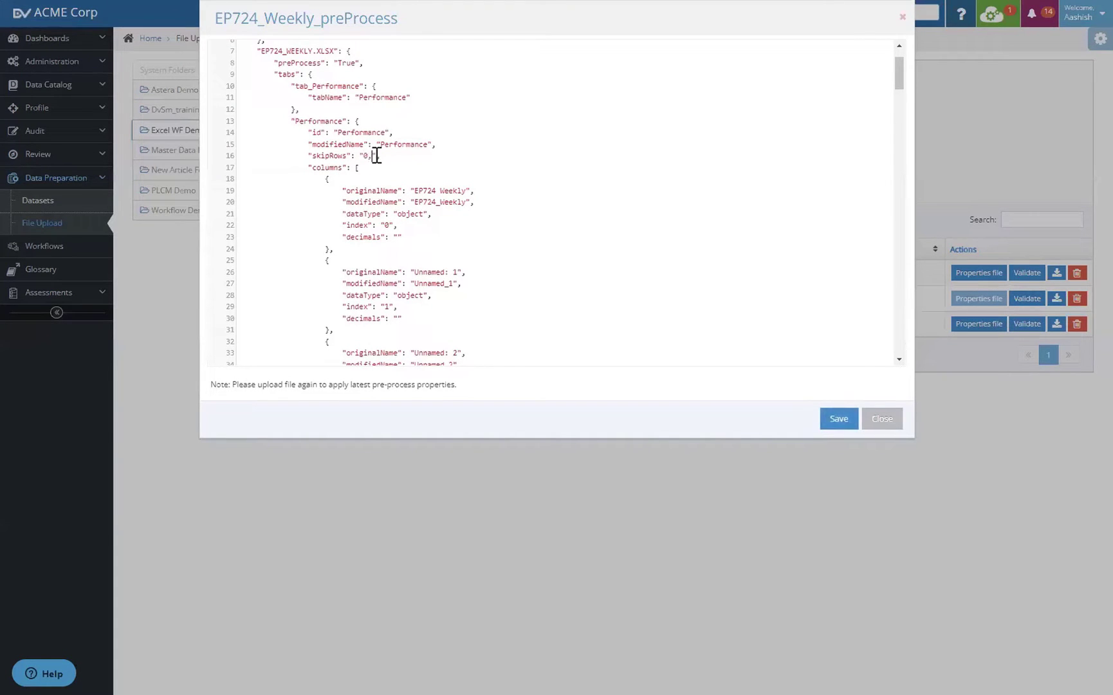
pyautogui.scroll(2, 510, 214)
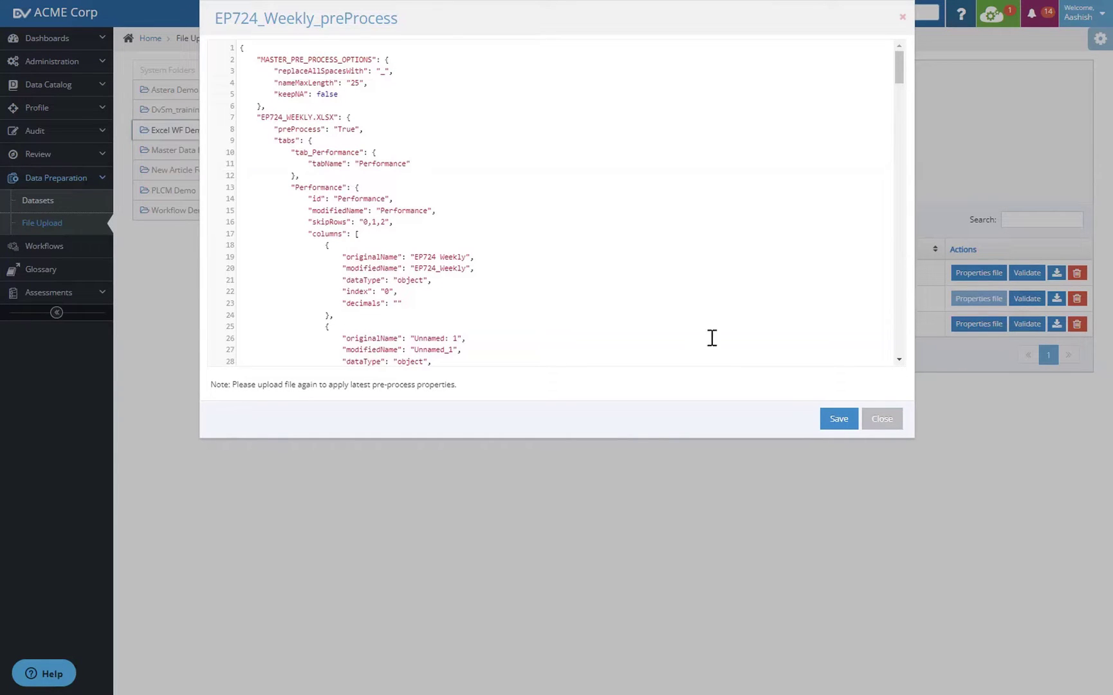
pyautogui.click(837, 418)
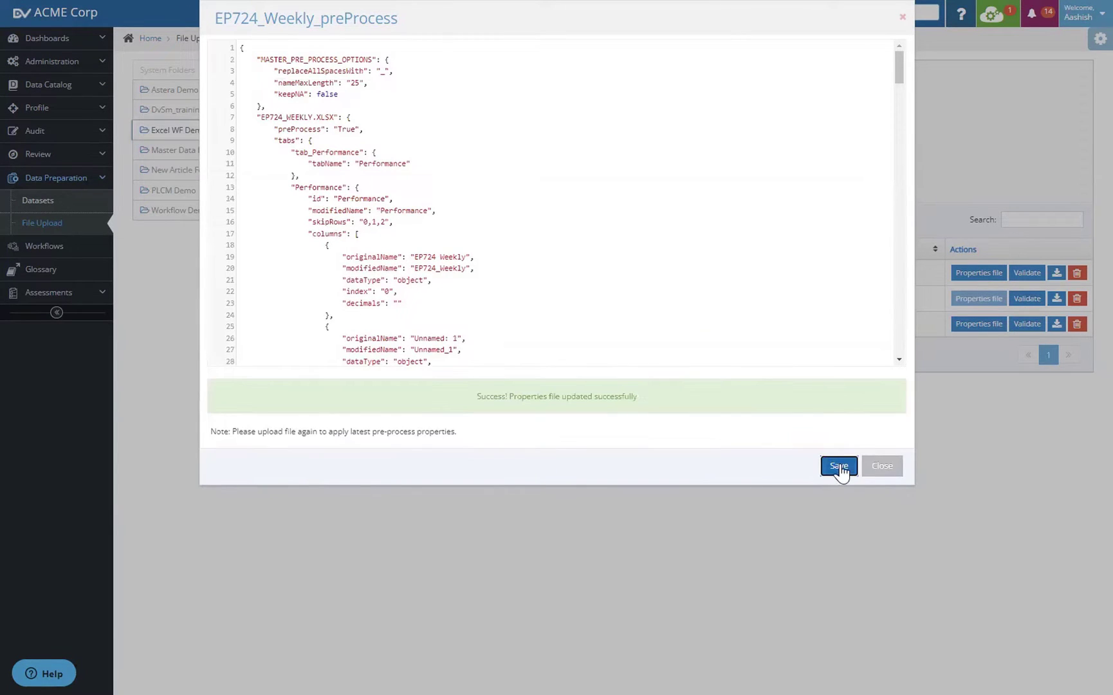
pyautogui.click(875, 465)
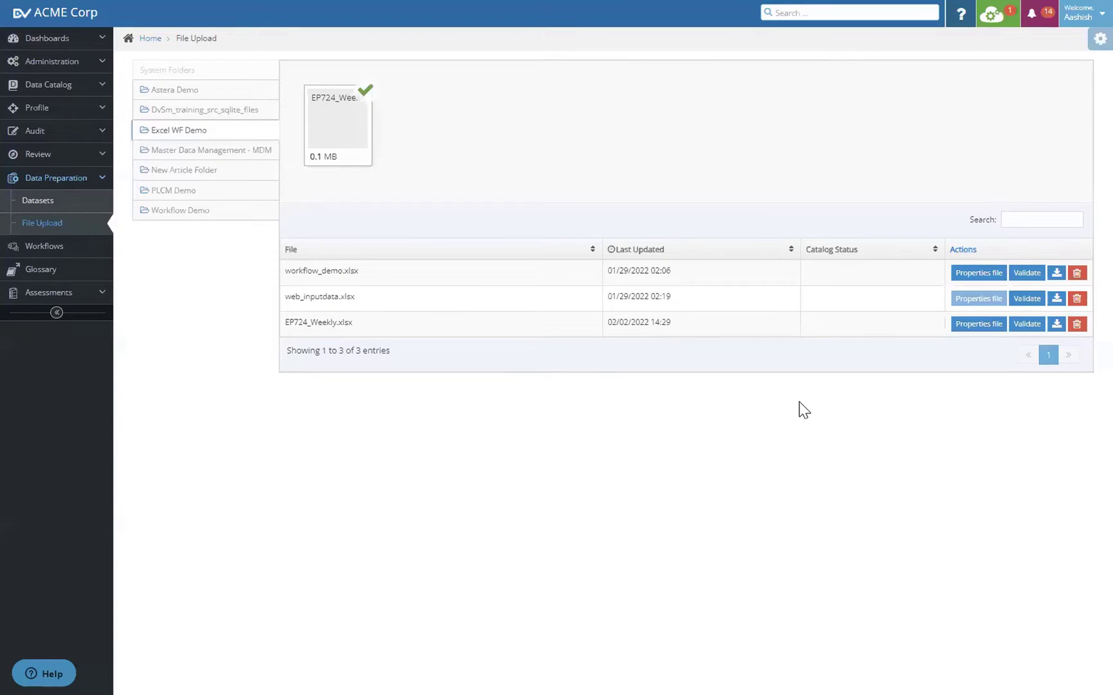
# Re-upload EP724_Weekly from wf demo files so the new properties apply
pyautogui.click(554, 153)
pyautogui.click(193, 110)
pyautogui.click(180, 124)
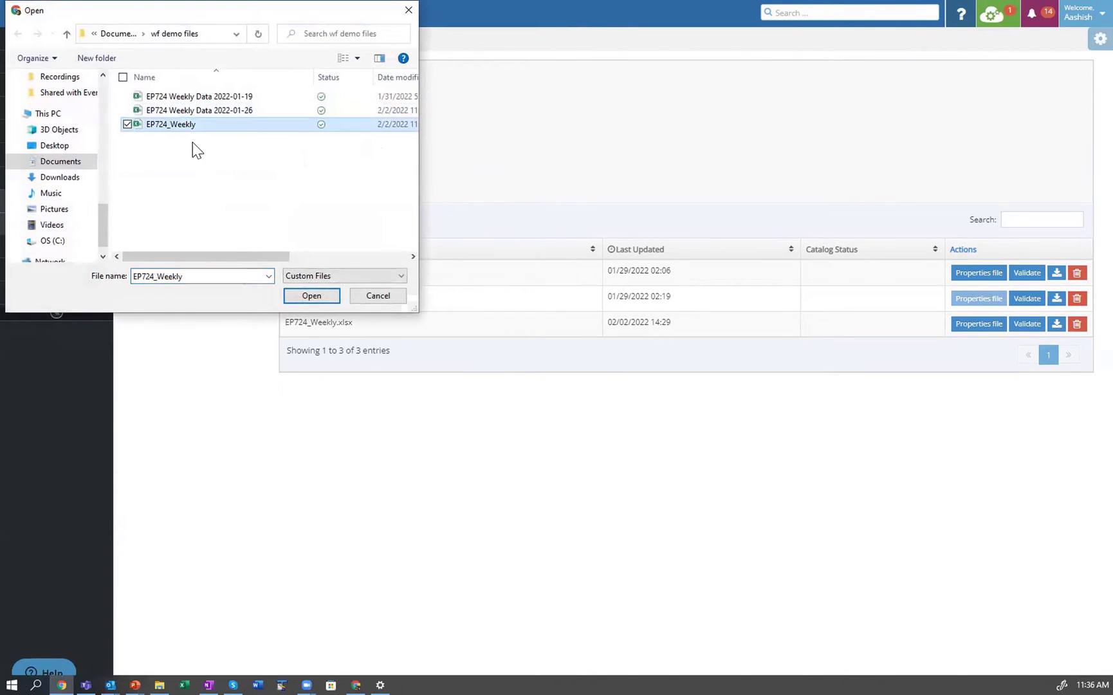
pyautogui.click(301, 296)
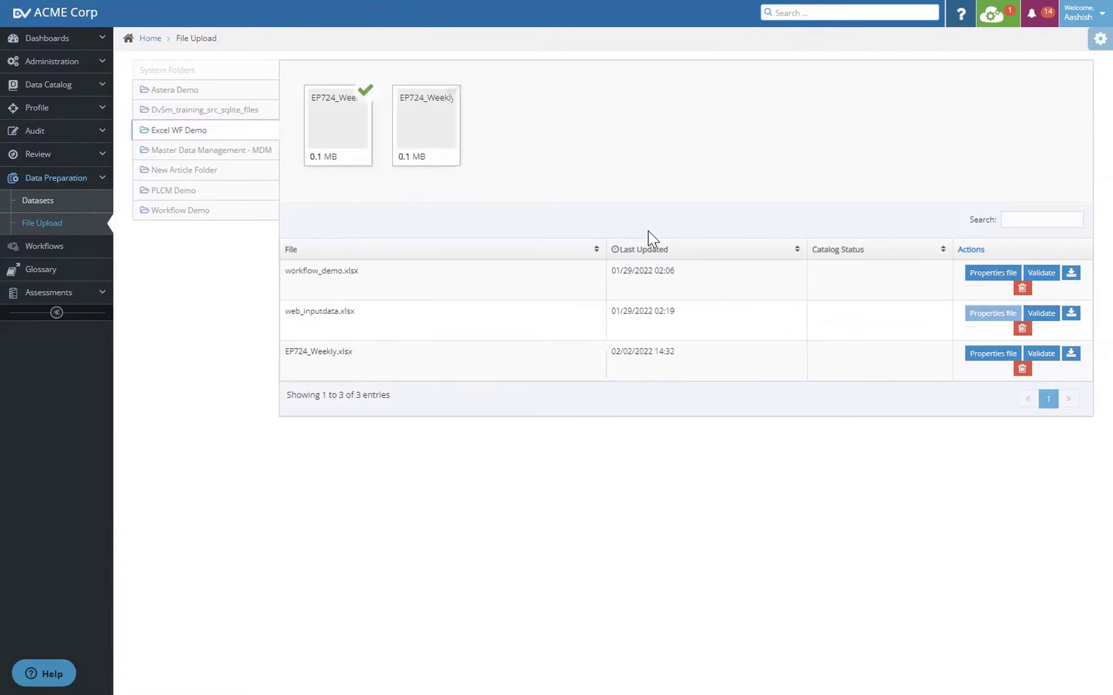
# Reopen the EP724_Weekly preprocessing properties and scroll through its column settings
pyautogui.click(991, 353)
pyautogui.scroll(-2, 458, 236)
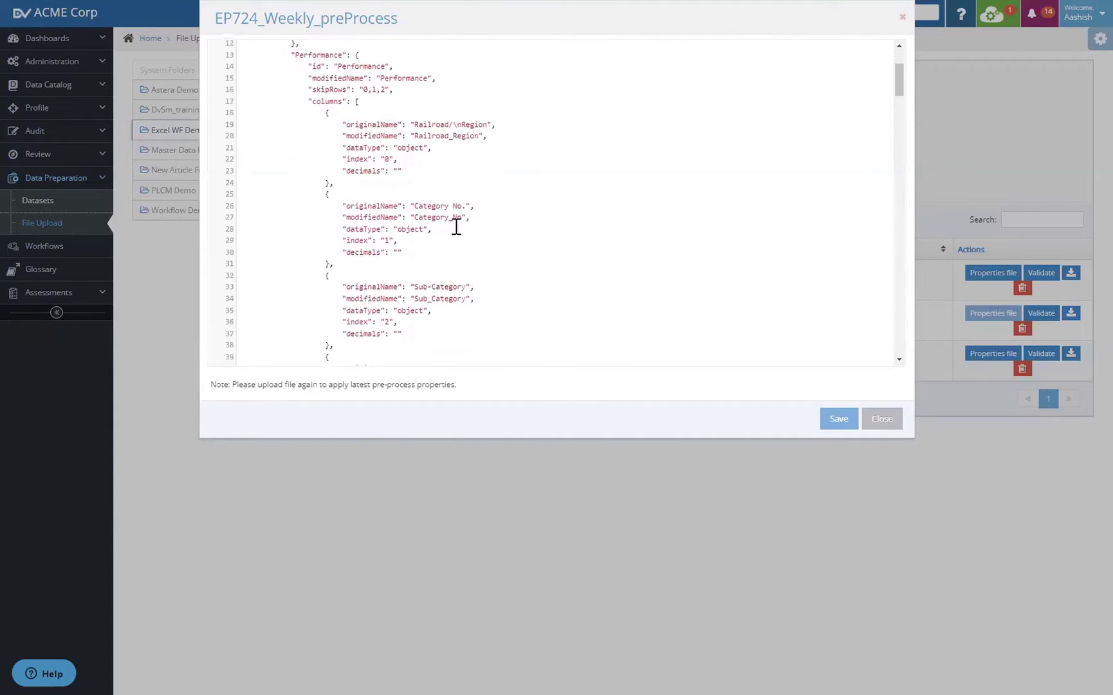
pyautogui.scroll(2, 457, 236)
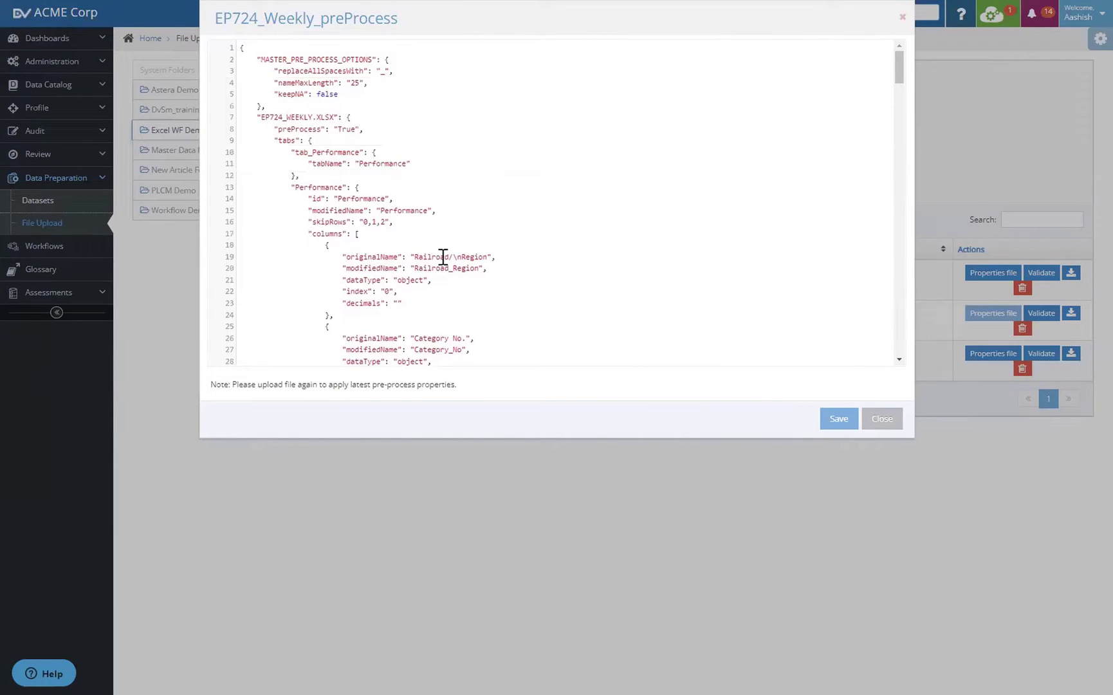
pyautogui.scroll(-1, 439, 258)
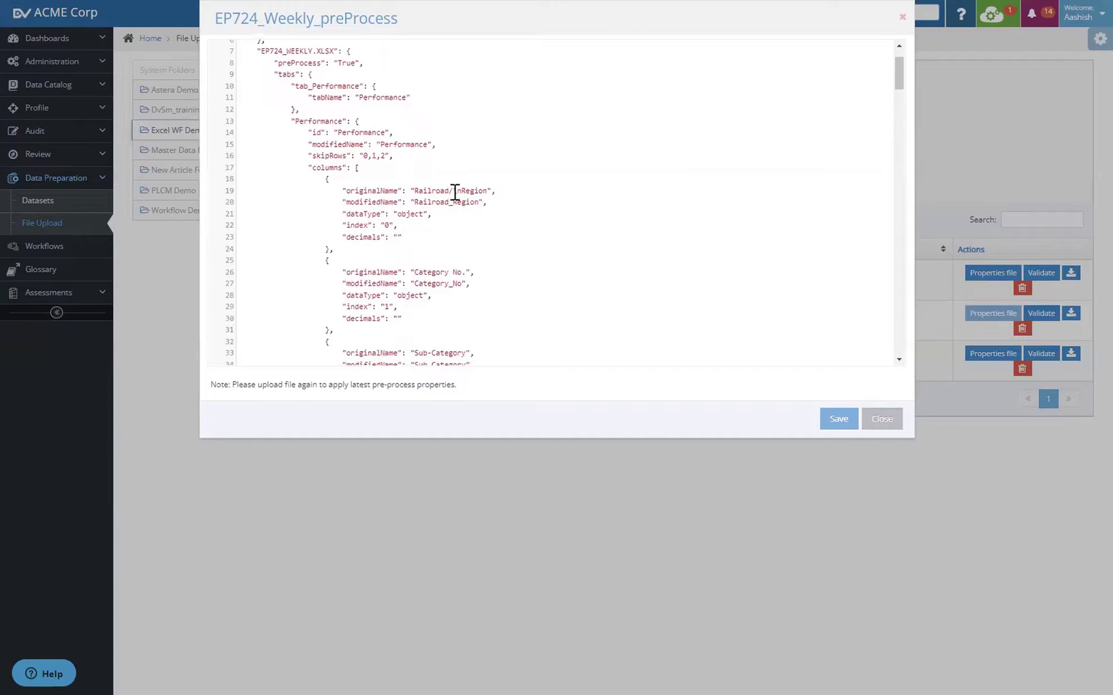
pyautogui.scroll(-1, 450, 209)
pyautogui.scroll(-5, 447, 245)
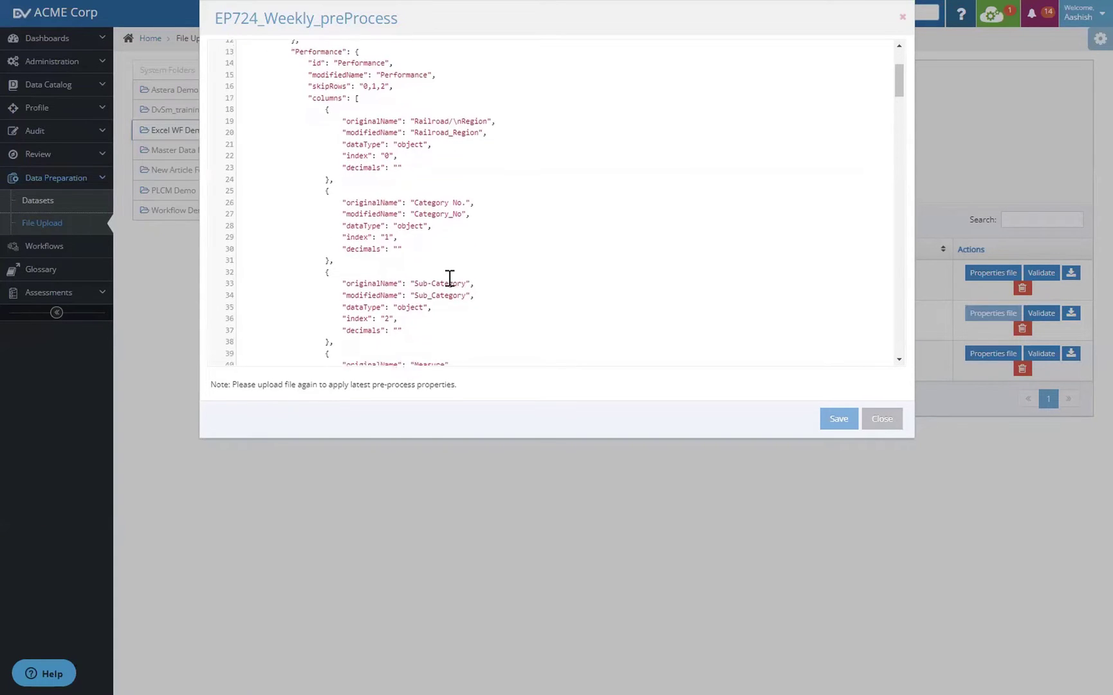
pyautogui.scroll(3, 449, 277)
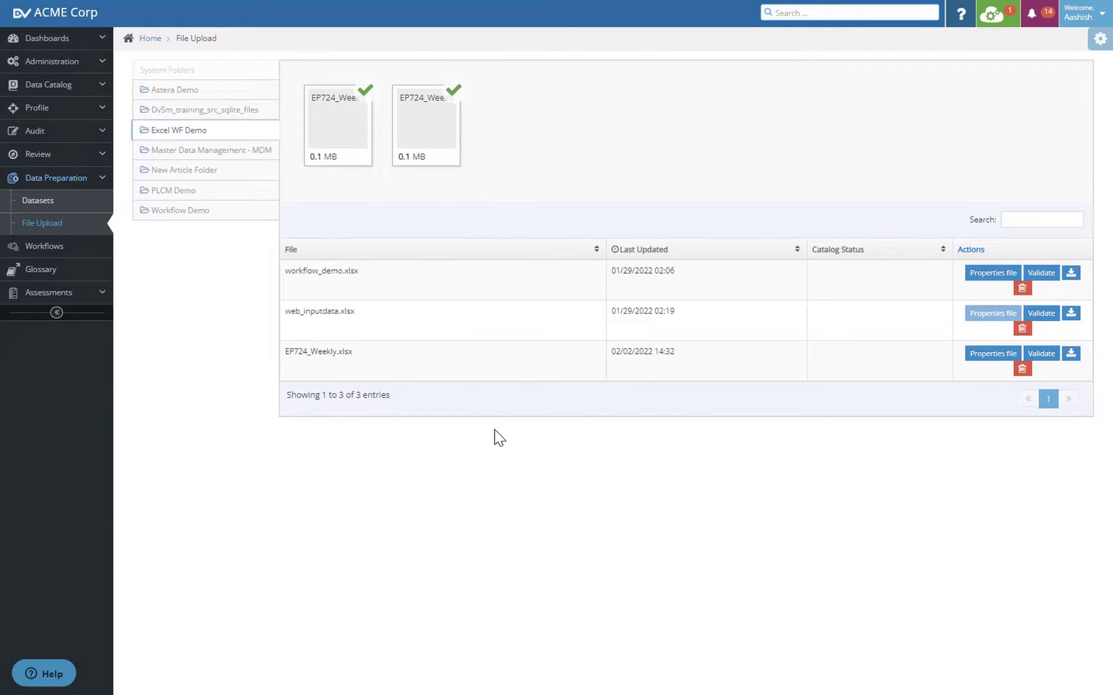
# Run the profiler on all EP724 tables, Accidents and Performance, from the Profiling page
pyautogui.click(37, 108)
pyautogui.click(41, 132)
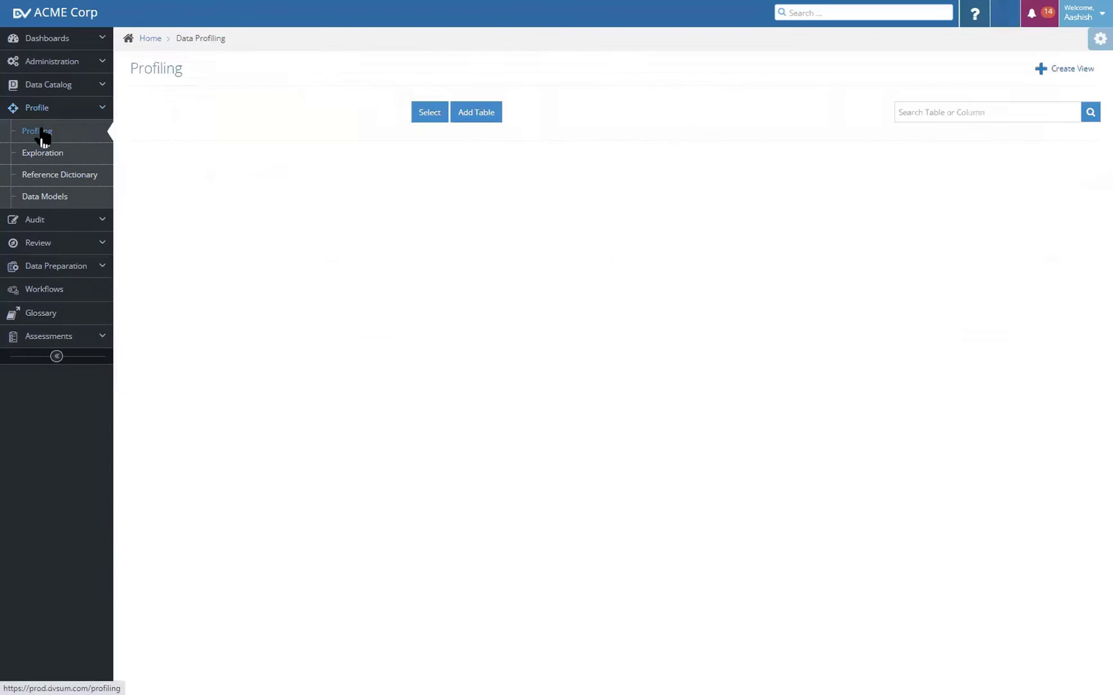
pyautogui.click(185, 116)
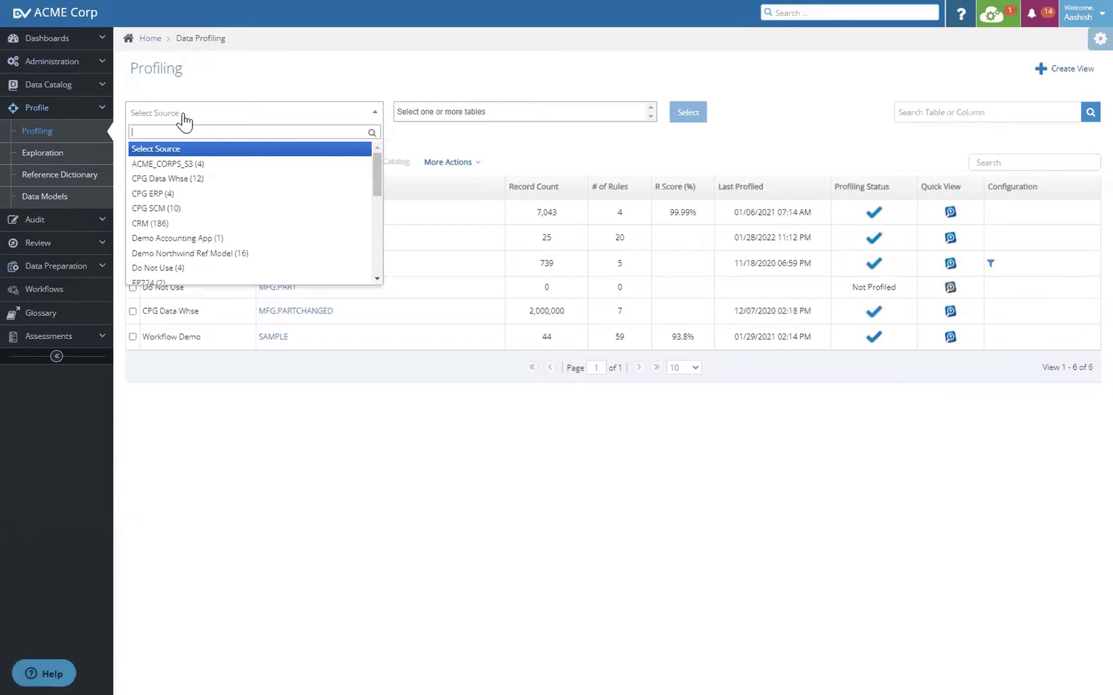
pyautogui.write('ep')
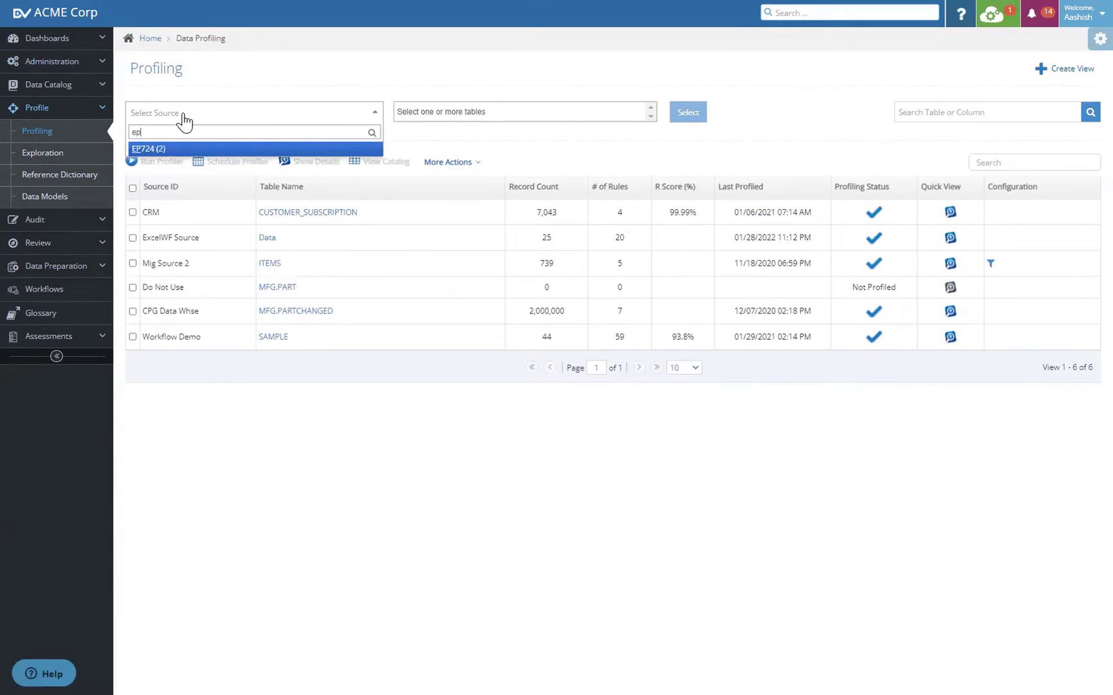
pyautogui.click(164, 151)
pyautogui.click(402, 111)
pyautogui.click(413, 130)
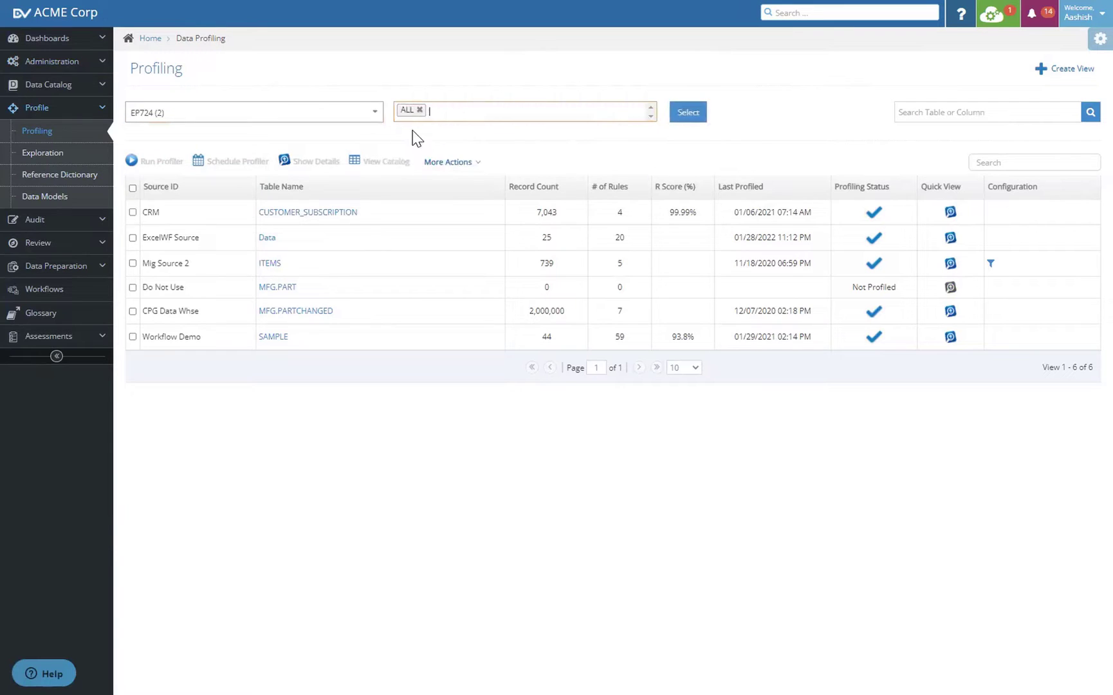
pyautogui.click(695, 116)
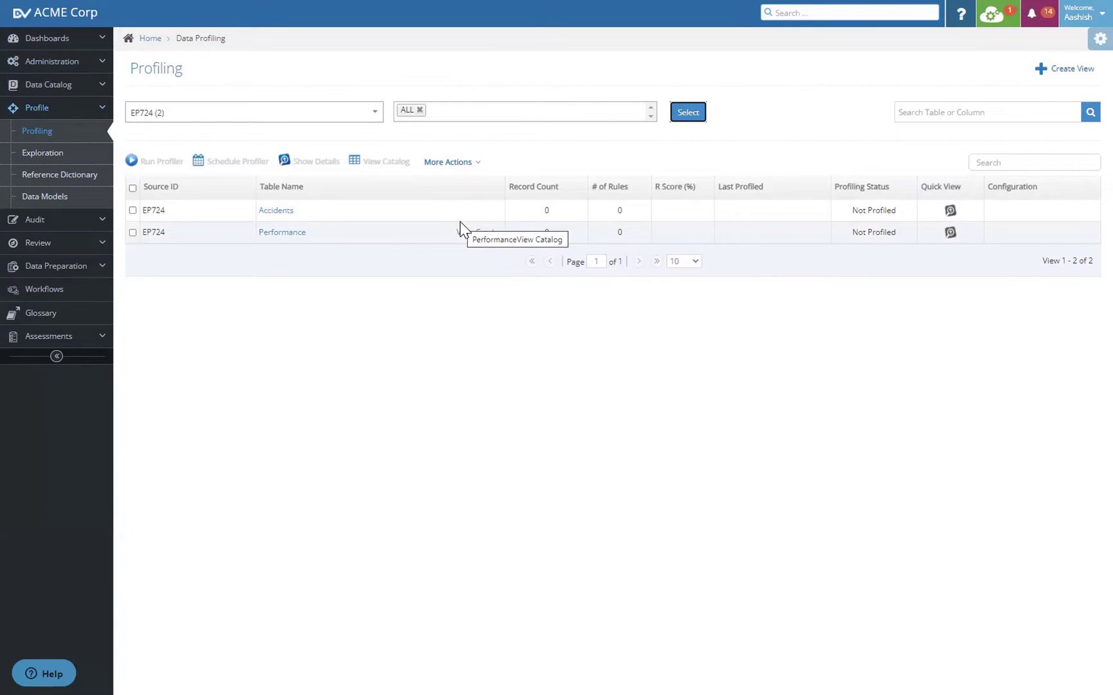
pyautogui.click(132, 189)
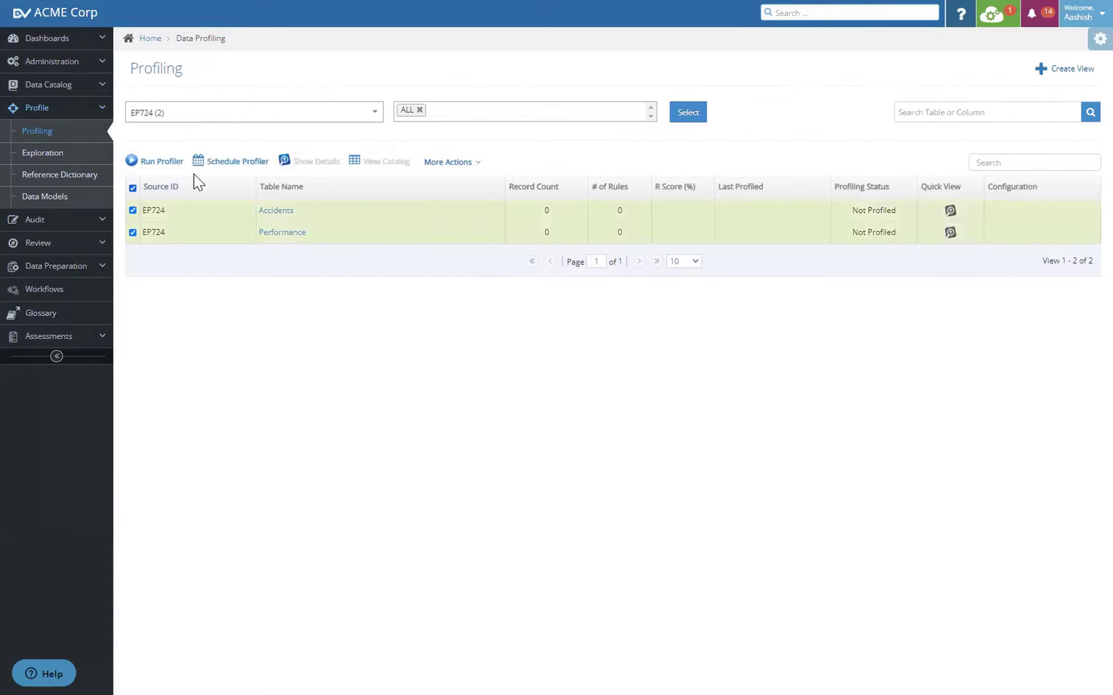
pyautogui.click(160, 162)
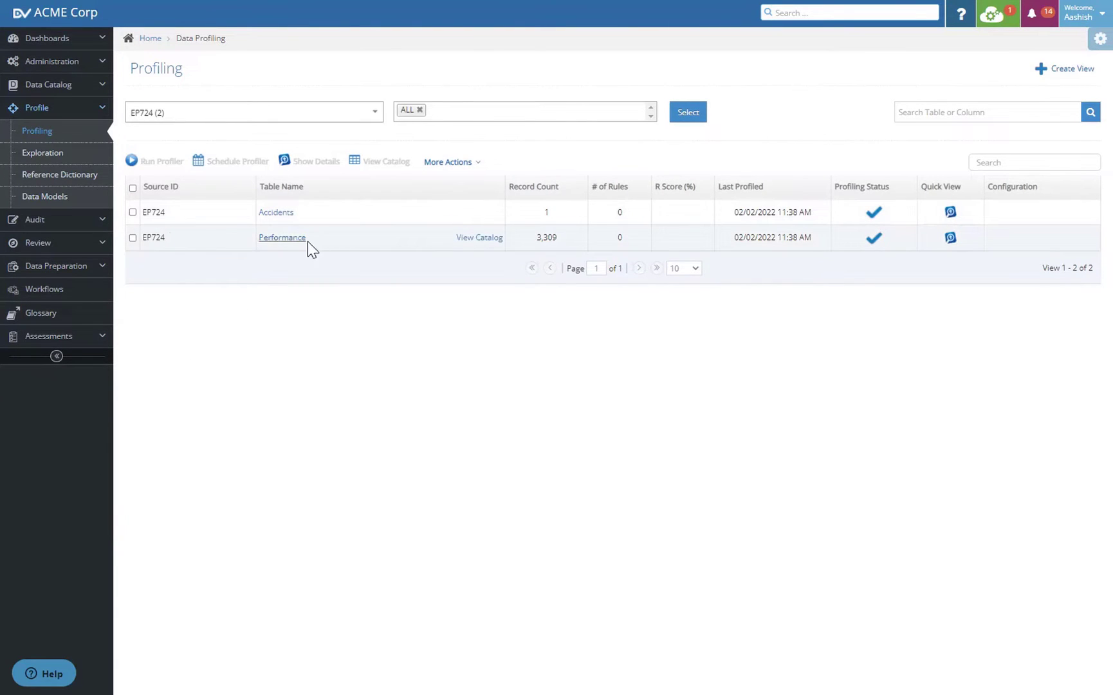
# On Performance's Data Quality tab, enable the ruleset described 'Performance tab validation' and save
pyautogui.click(222, 237)
pyautogui.click(286, 162)
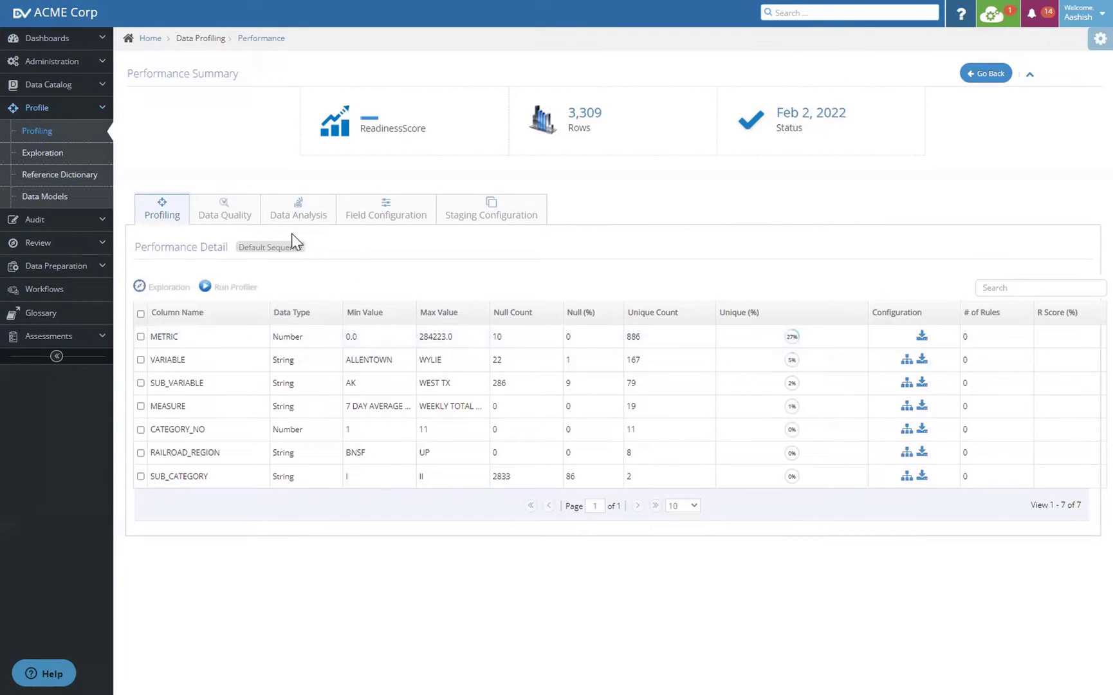
pyautogui.click(227, 219)
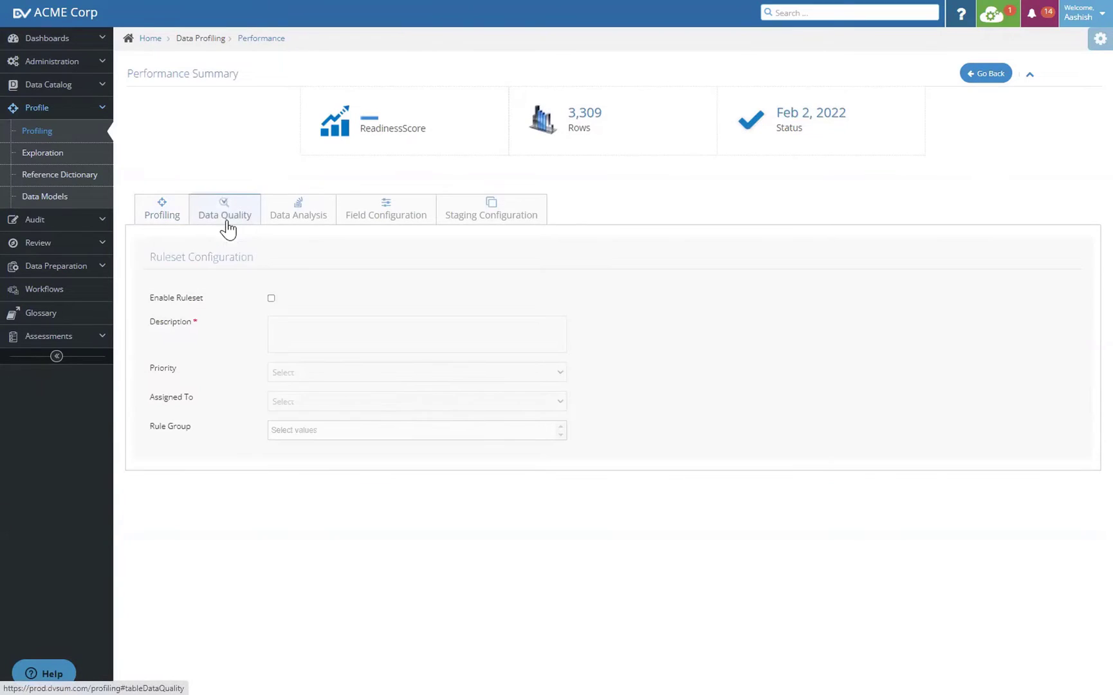
pyautogui.click(270, 297)
pyautogui.click(276, 325)
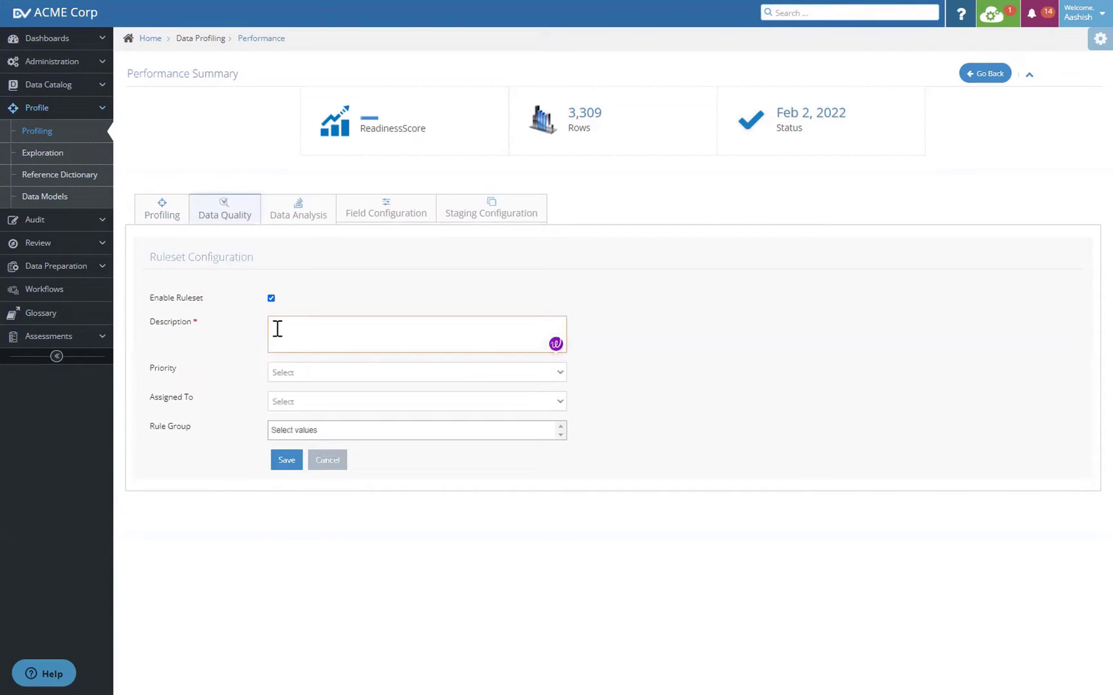
pyautogui.write('Performance tab validation')
pyautogui.click(295, 462)
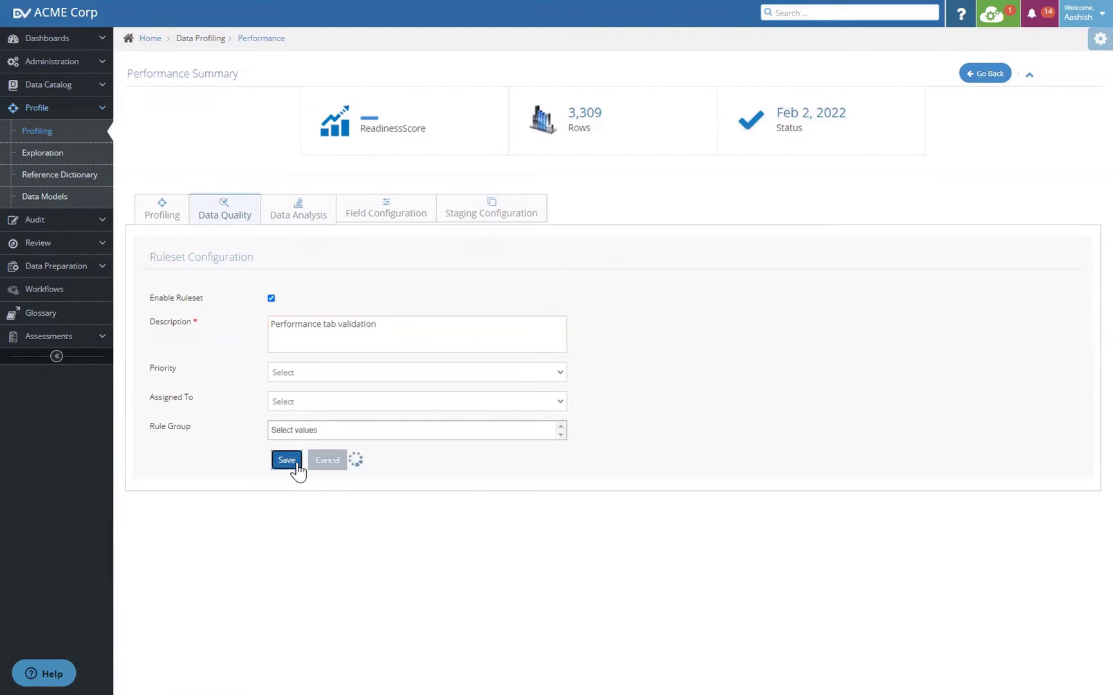
# Add Blanks and Value Range checks to RAILROAD_REGION using the RailRoad Code reference dictionary
pyautogui.scroll(-2, 480, 492)
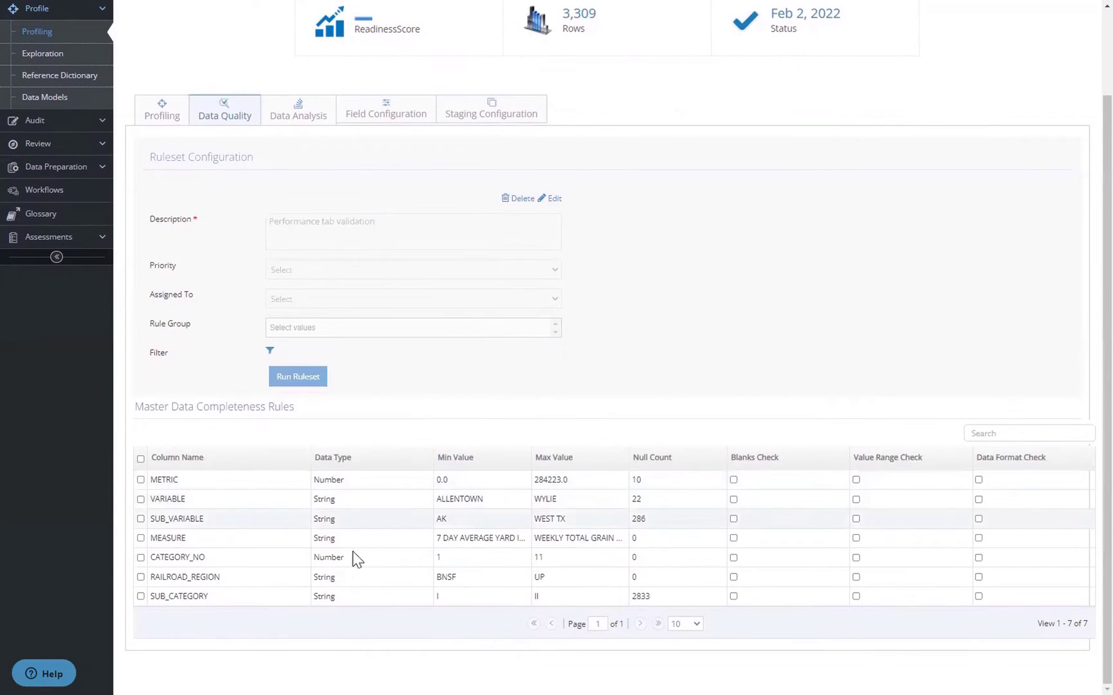
pyautogui.click(734, 577)
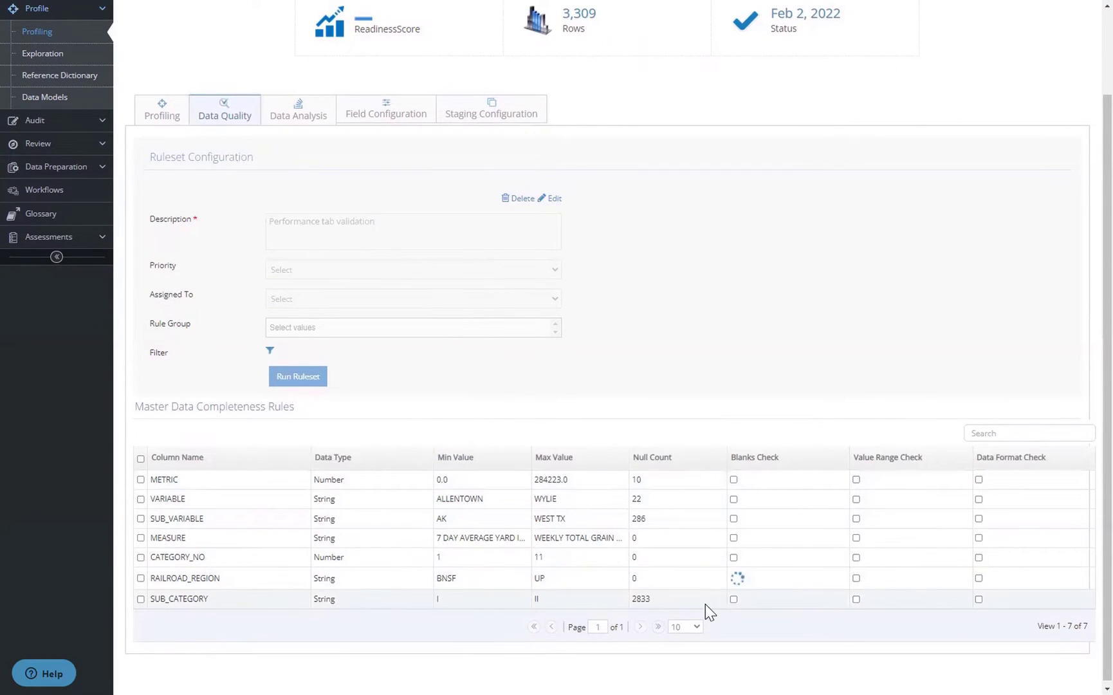
pyautogui.click(856, 577)
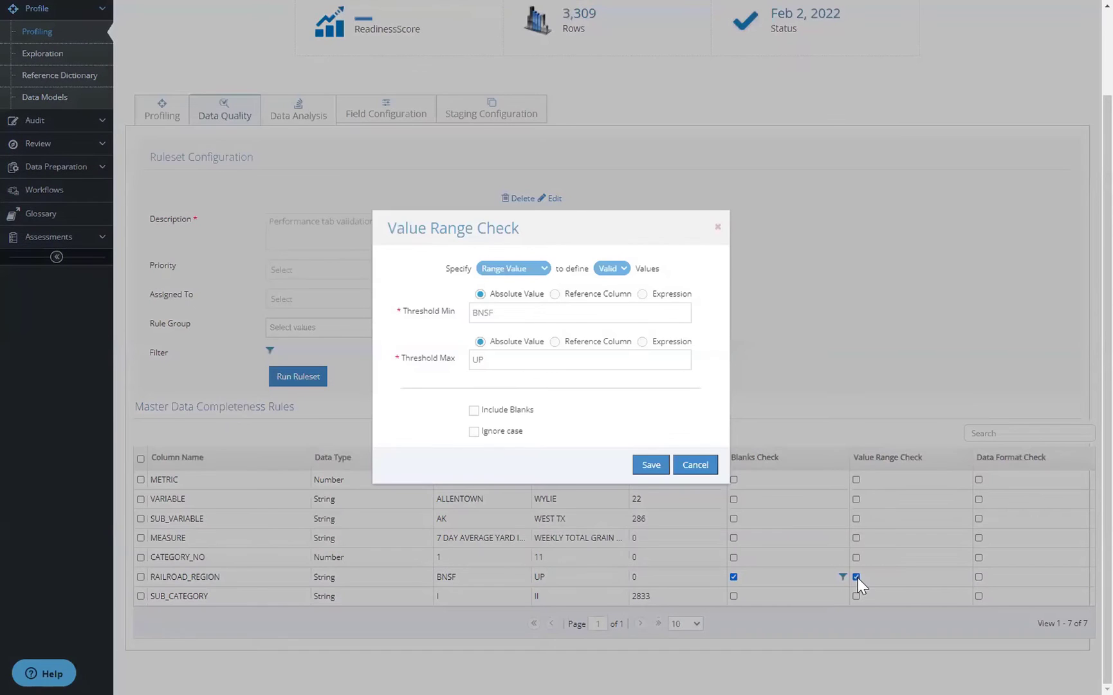
pyautogui.click(514, 270)
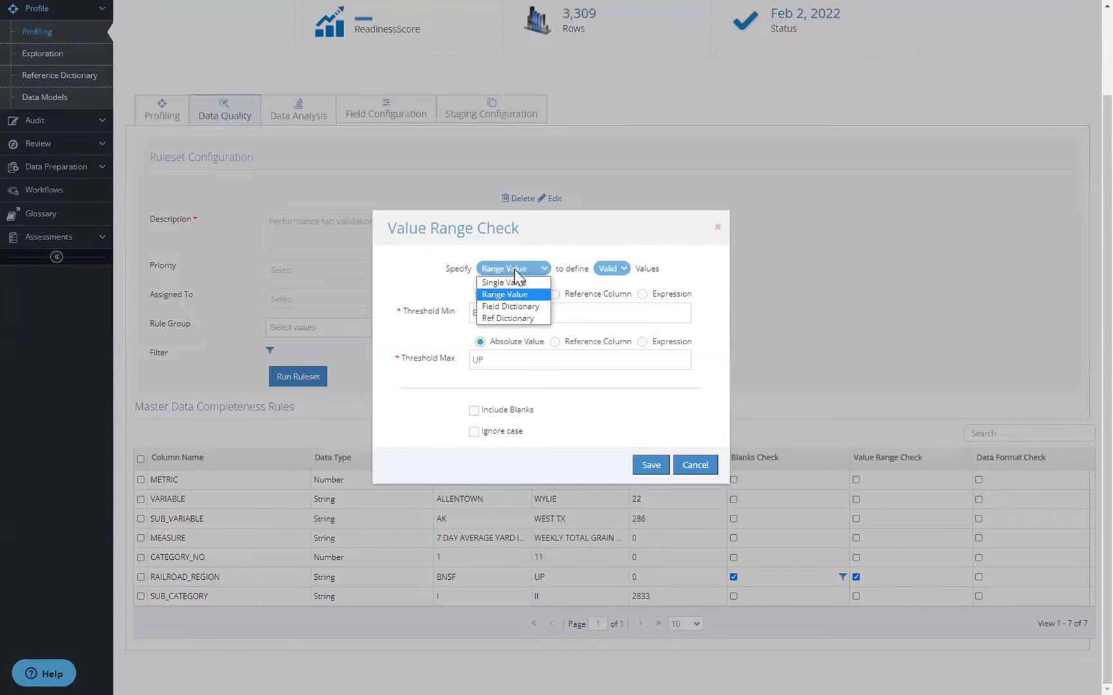
pyautogui.click(509, 319)
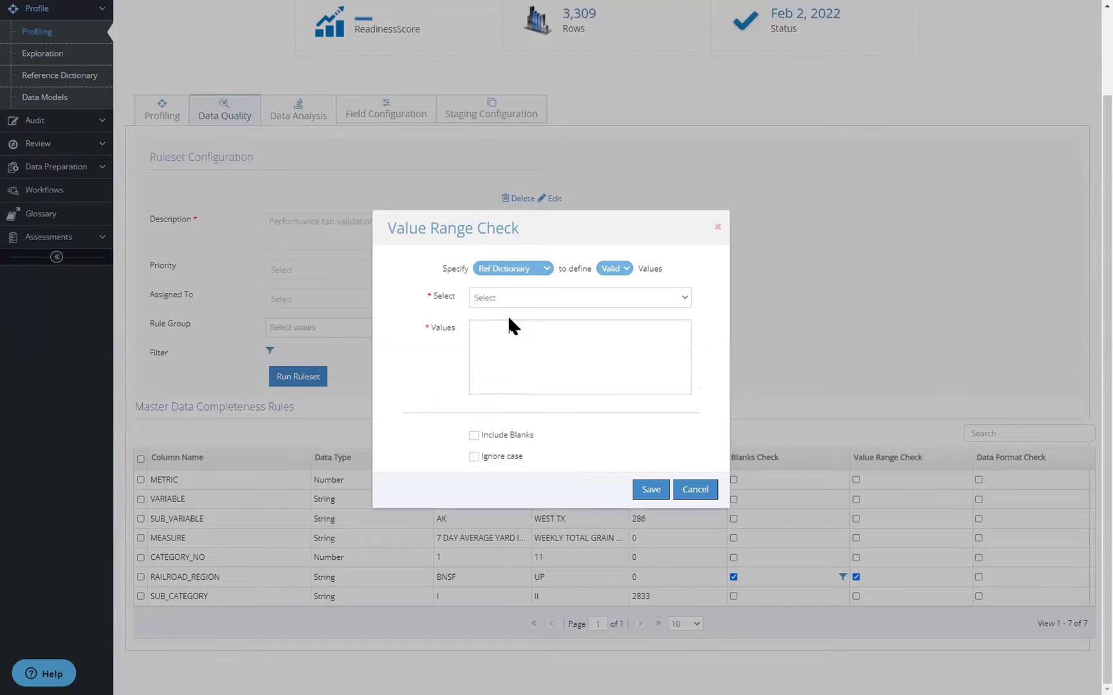
pyautogui.click(506, 297)
pyautogui.click(507, 329)
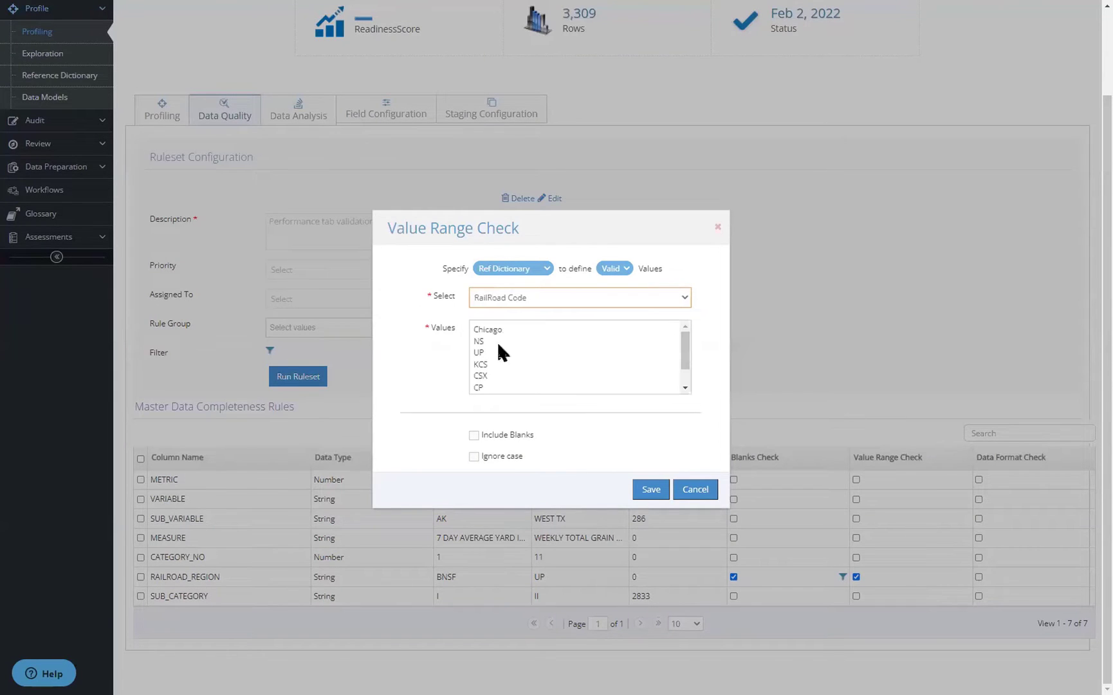
pyautogui.scroll(-1, 501, 363)
pyautogui.scroll(1, 504, 367)
pyautogui.click(647, 490)
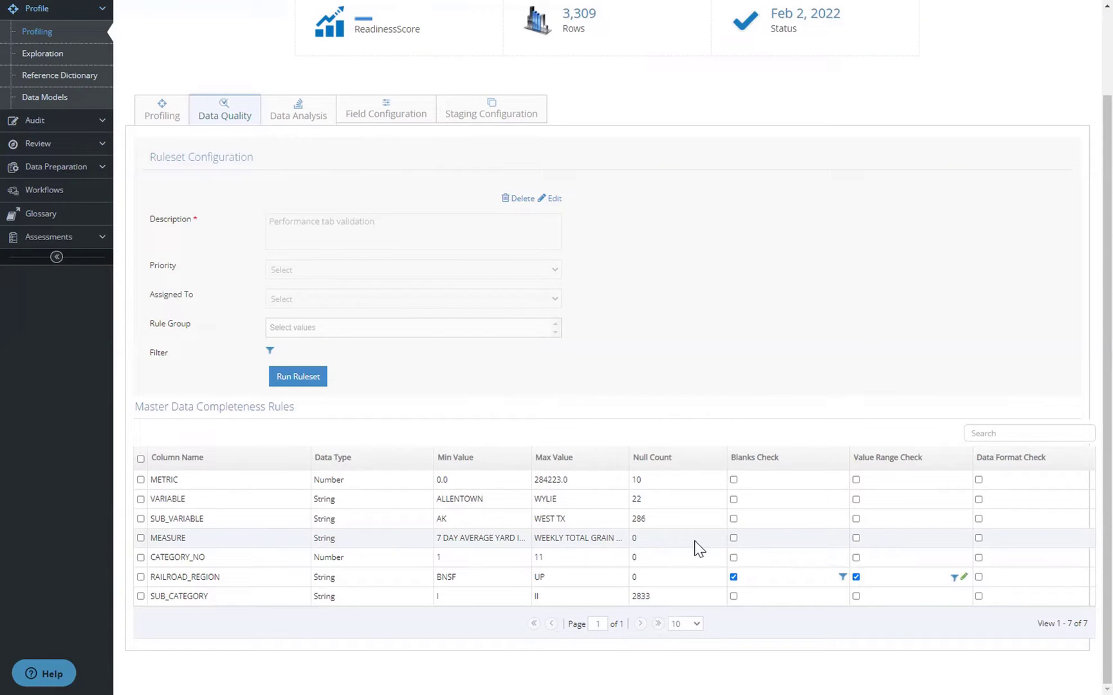
# Add Blanks and all-field-dictionary Value Range checks to MEASURE, then run the Performance ruleset
pyautogui.click(733, 537)
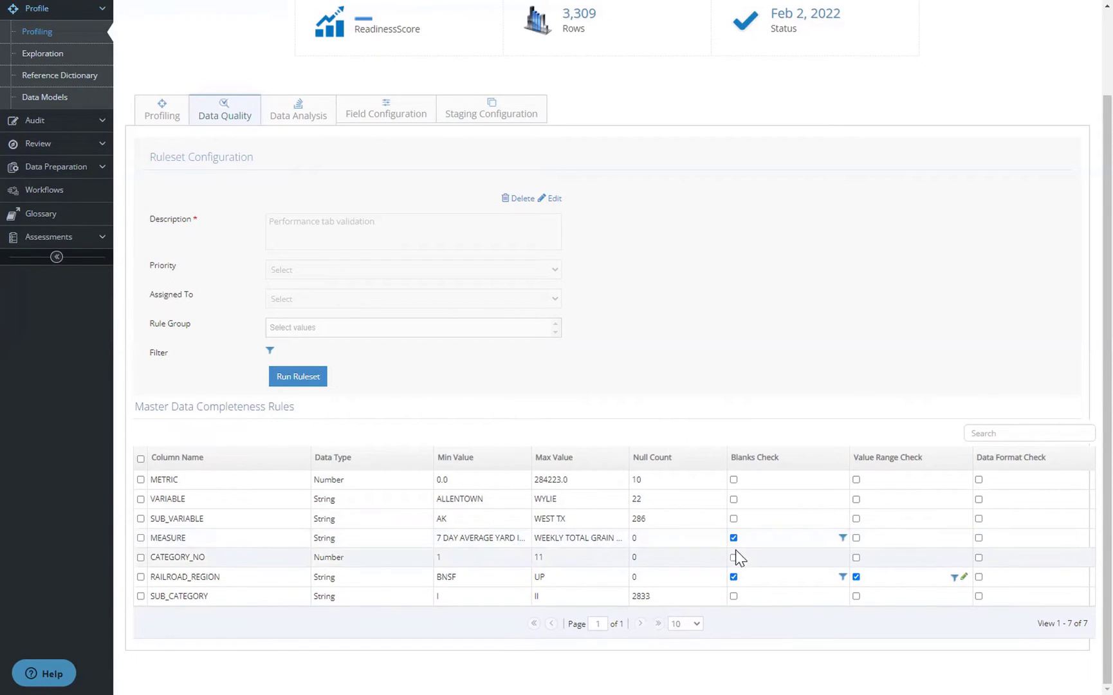
pyautogui.click(856, 537)
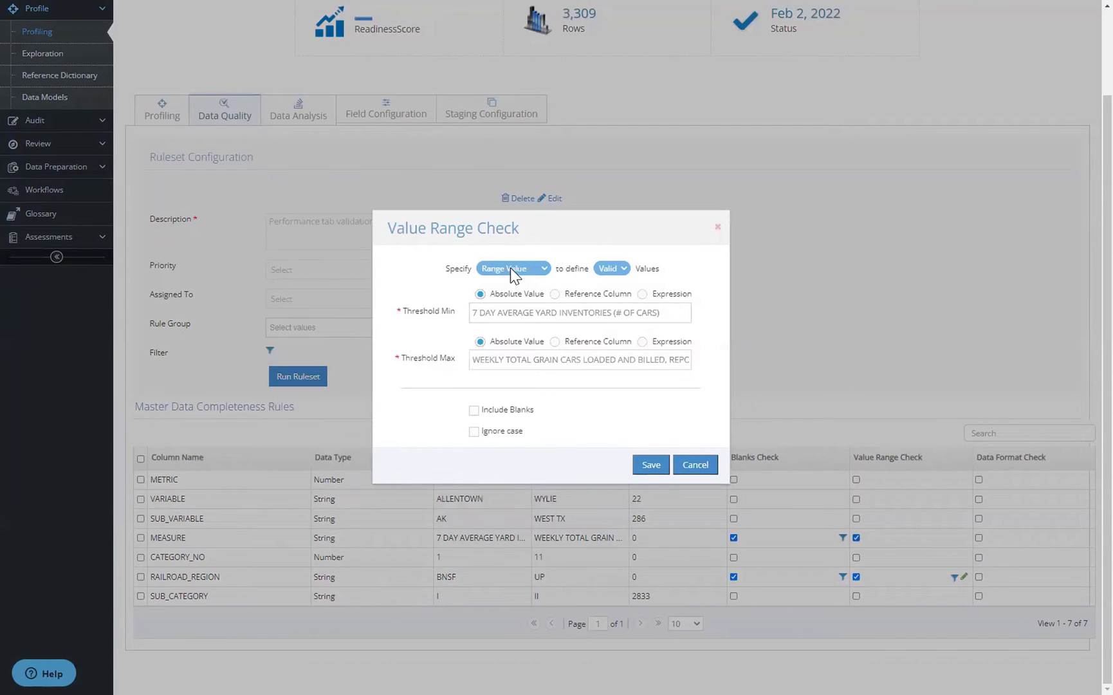
pyautogui.click(510, 267)
pyautogui.click(510, 305)
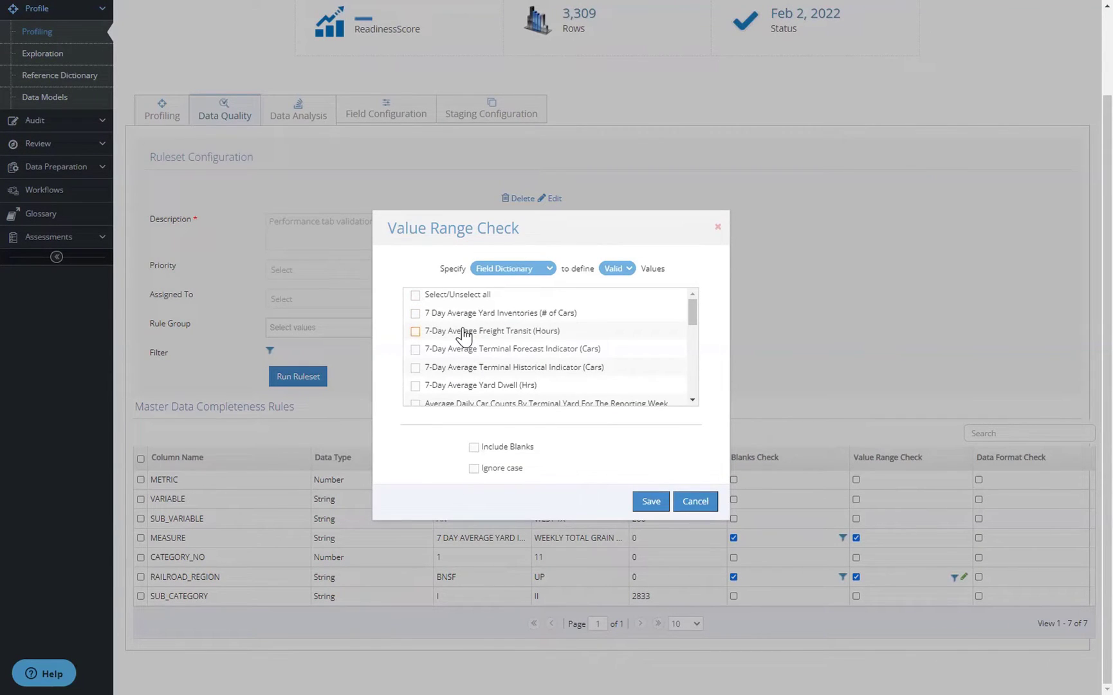
pyautogui.click(415, 295)
pyautogui.click(650, 501)
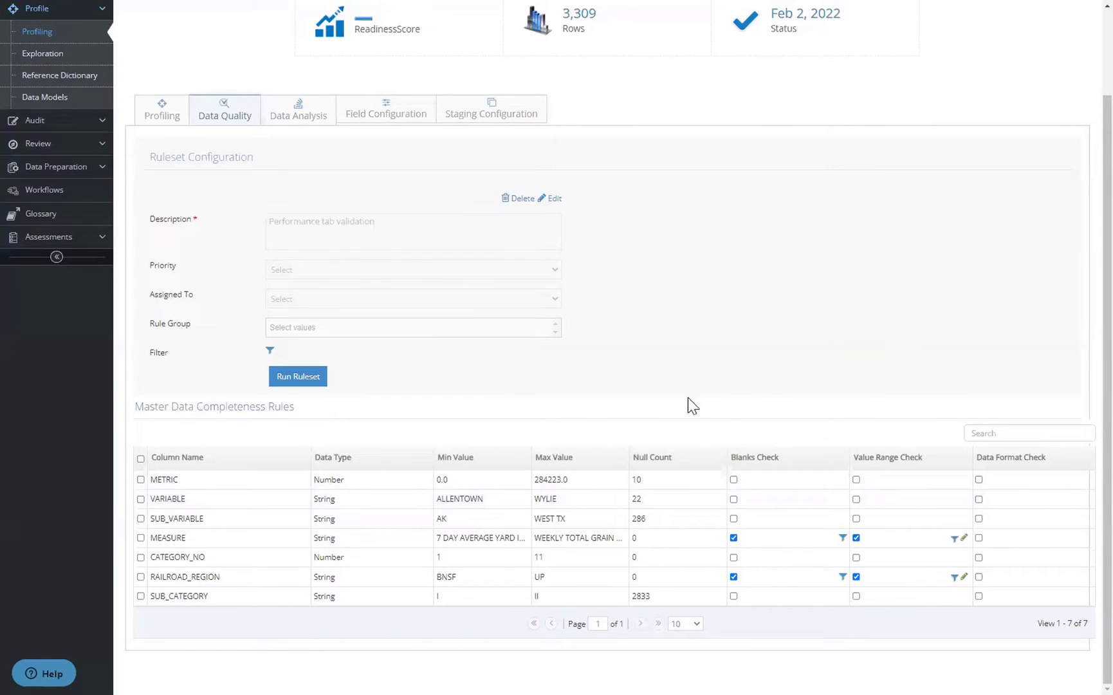
pyautogui.click(297, 381)
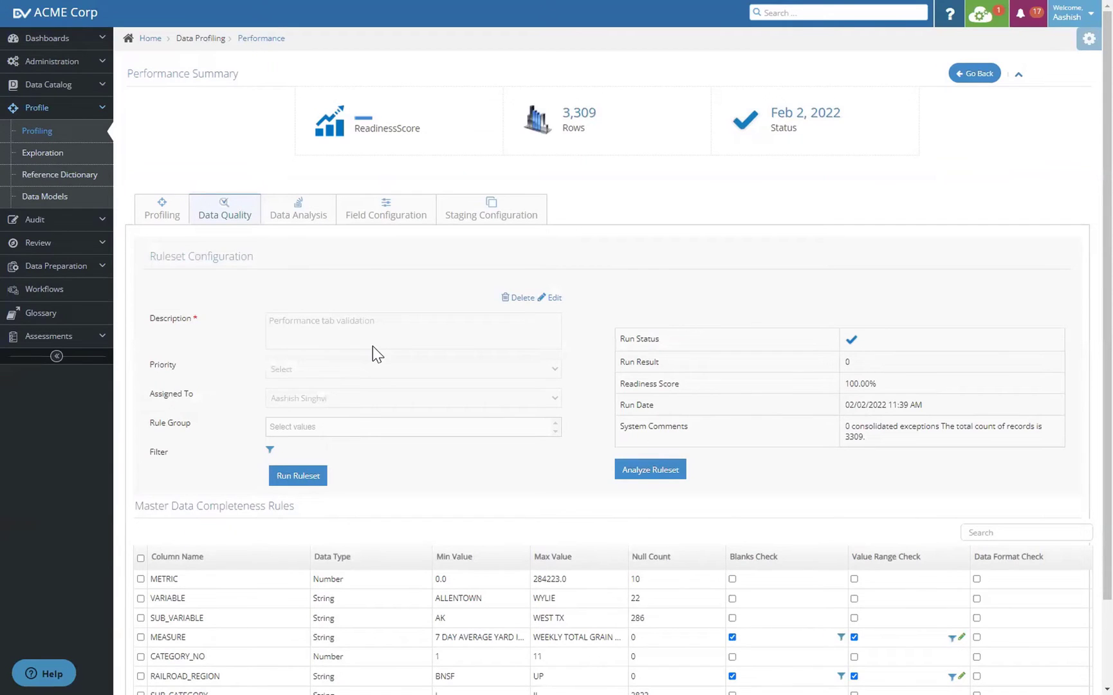
# Open EP724 Accidents' Data Quality tab, enable its ruleset as 'EP724 Accidents data validation', and save
pyautogui.click(968, 76)
pyautogui.click(211, 214)
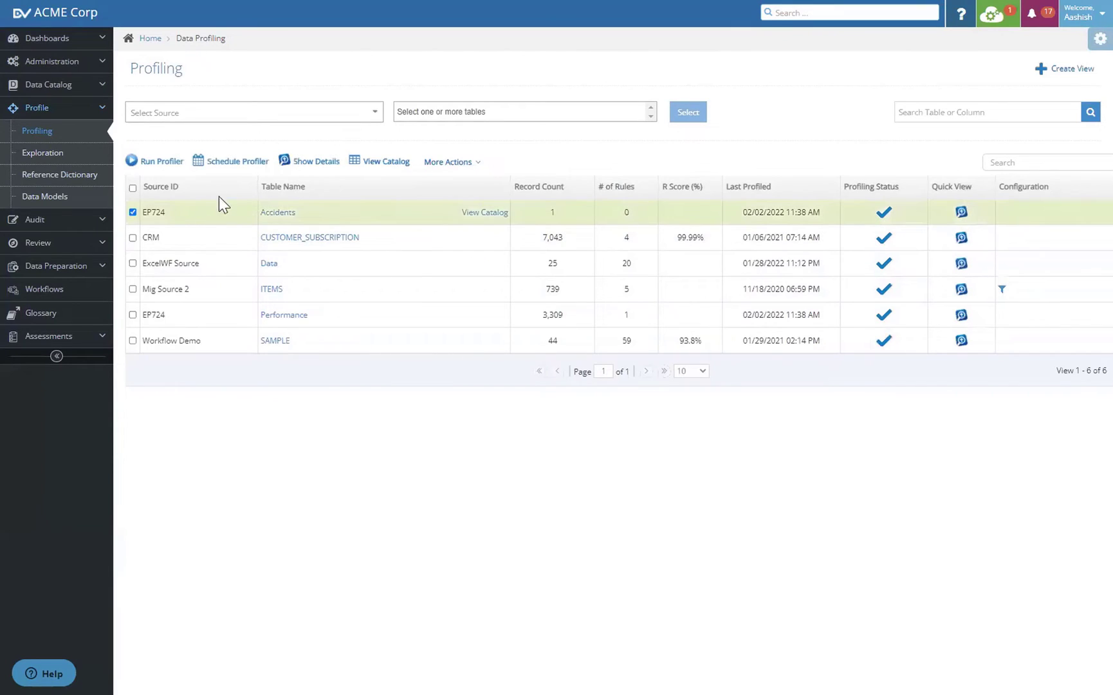
pyautogui.click(306, 169)
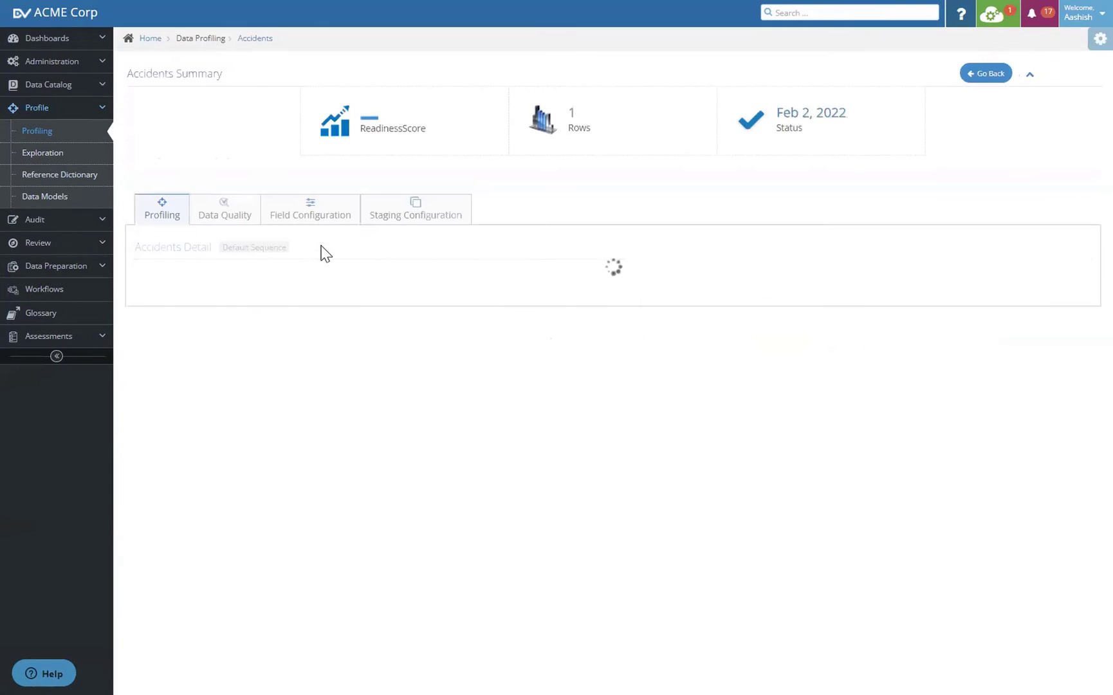
pyautogui.click(219, 219)
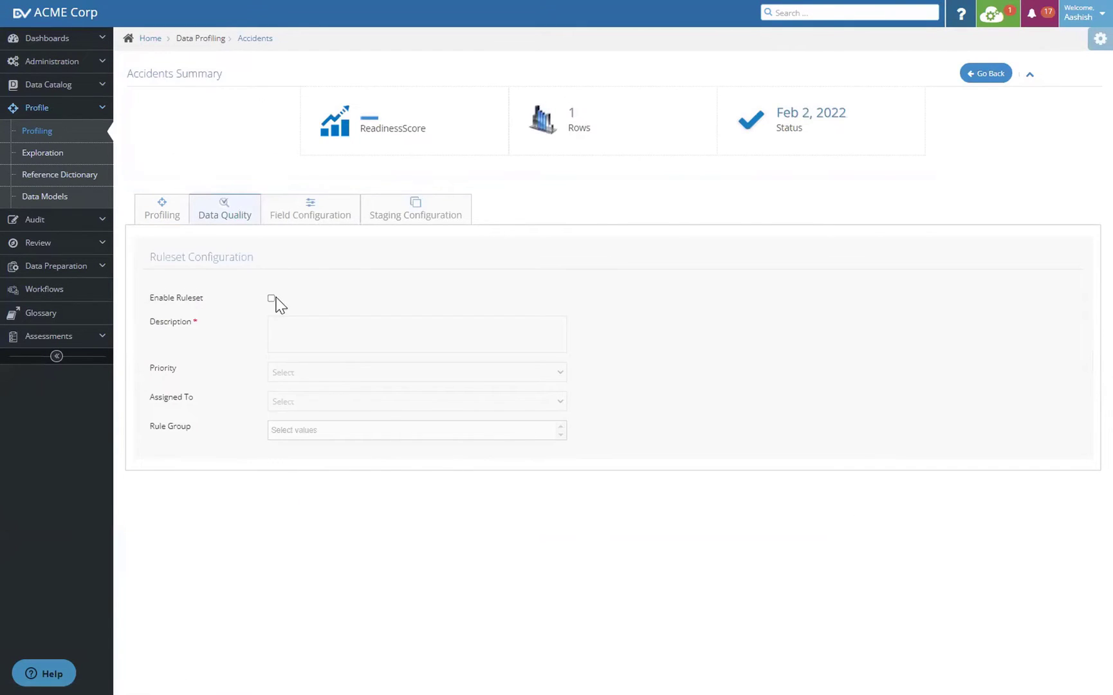
pyautogui.click(271, 297)
pyautogui.click(289, 326)
pyautogui.write('EP')
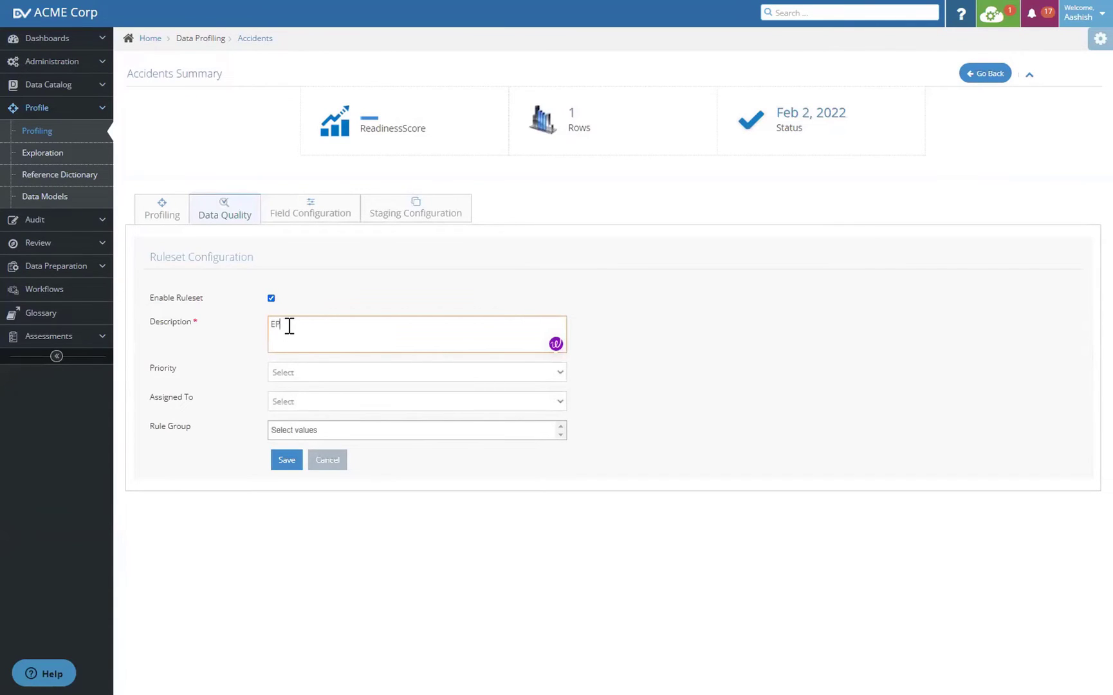
pyautogui.write('724 Accidents data validation')
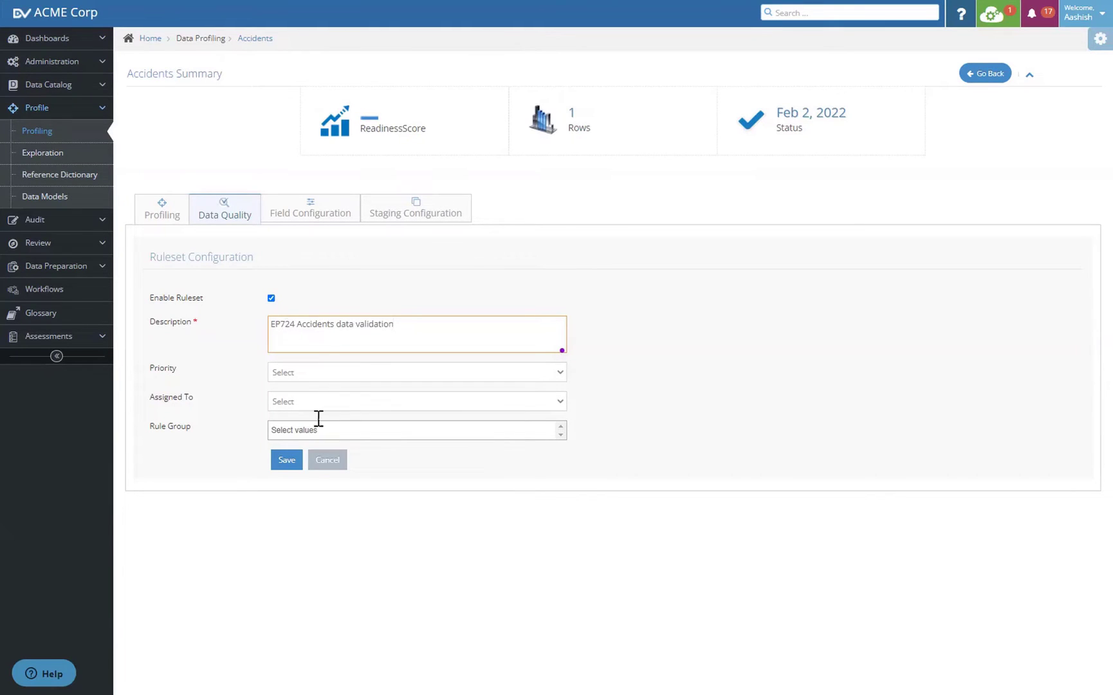
pyautogui.click(283, 460)
pyautogui.scroll(-2, 699, 460)
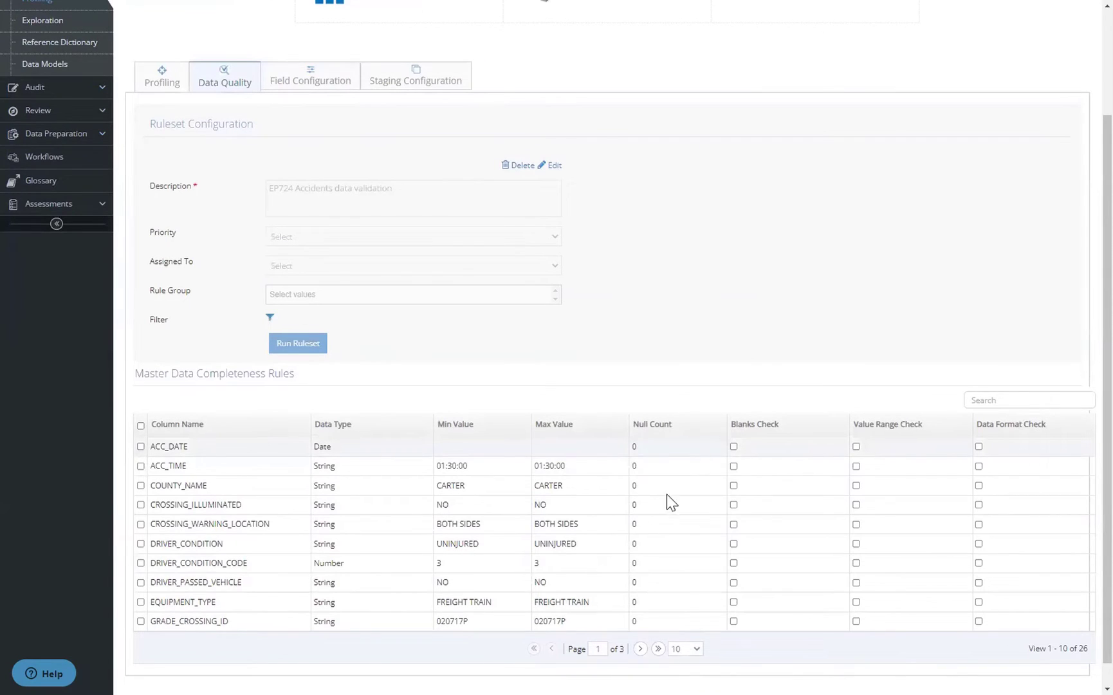
# On rules page 2, add Blanks and RailRoad Code reference-dictionary Value Range checks to RAILROAD_CODE
pyautogui.click(640, 648)
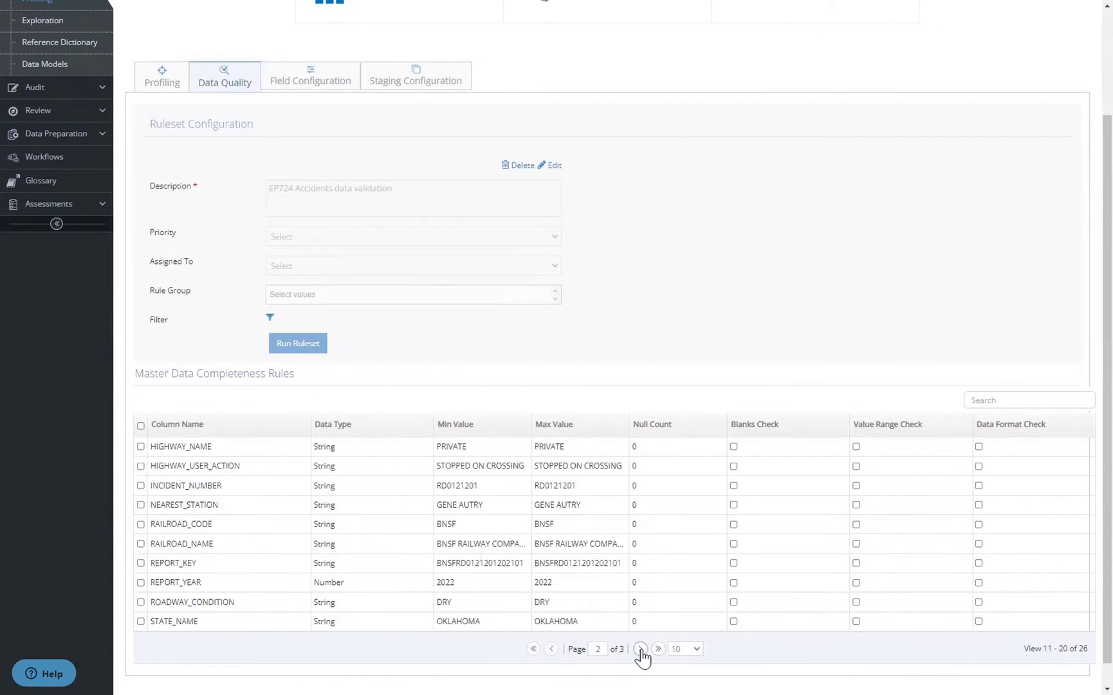
pyautogui.click(733, 523)
pyautogui.click(855, 523)
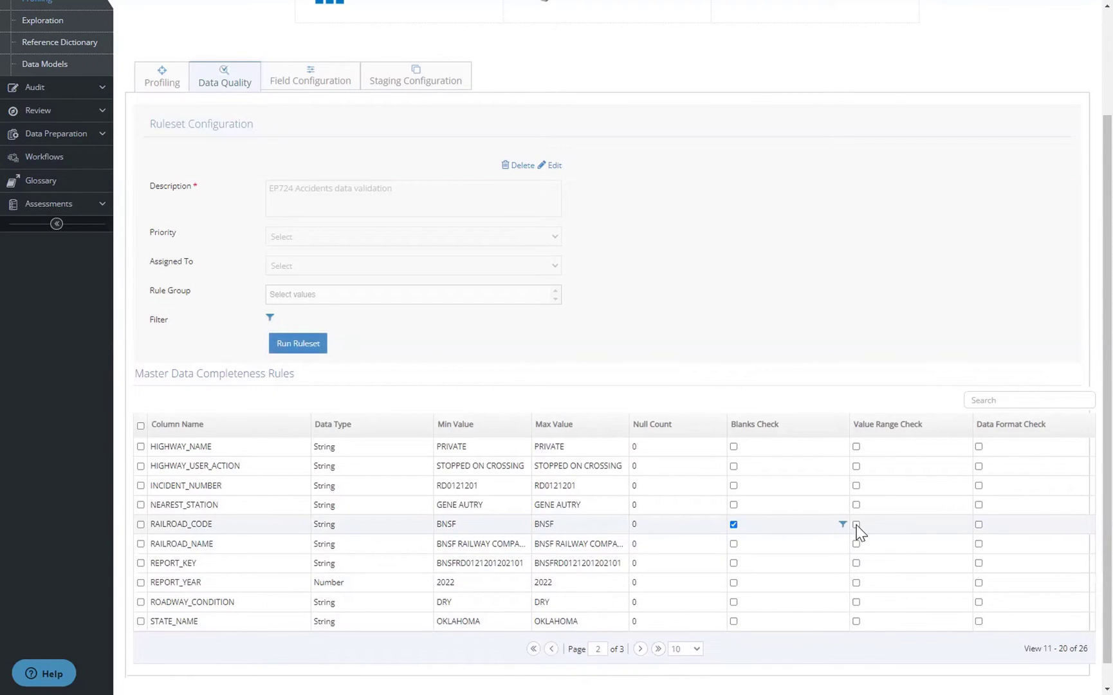
pyautogui.click(522, 270)
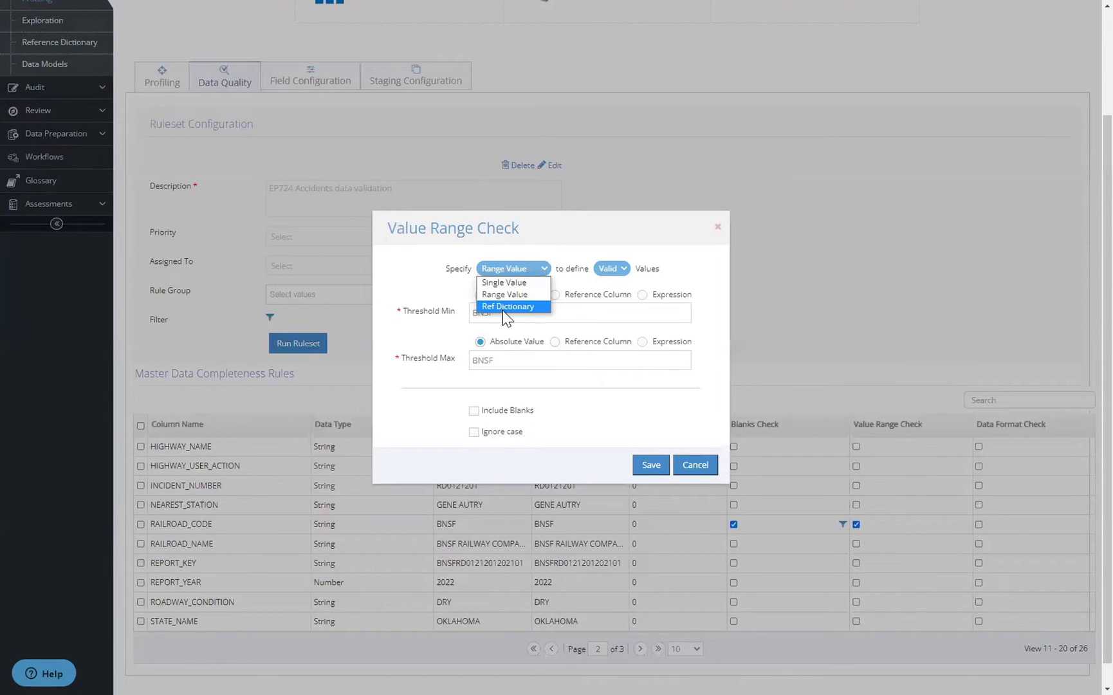
pyautogui.click(506, 306)
pyautogui.click(502, 305)
pyautogui.click(501, 337)
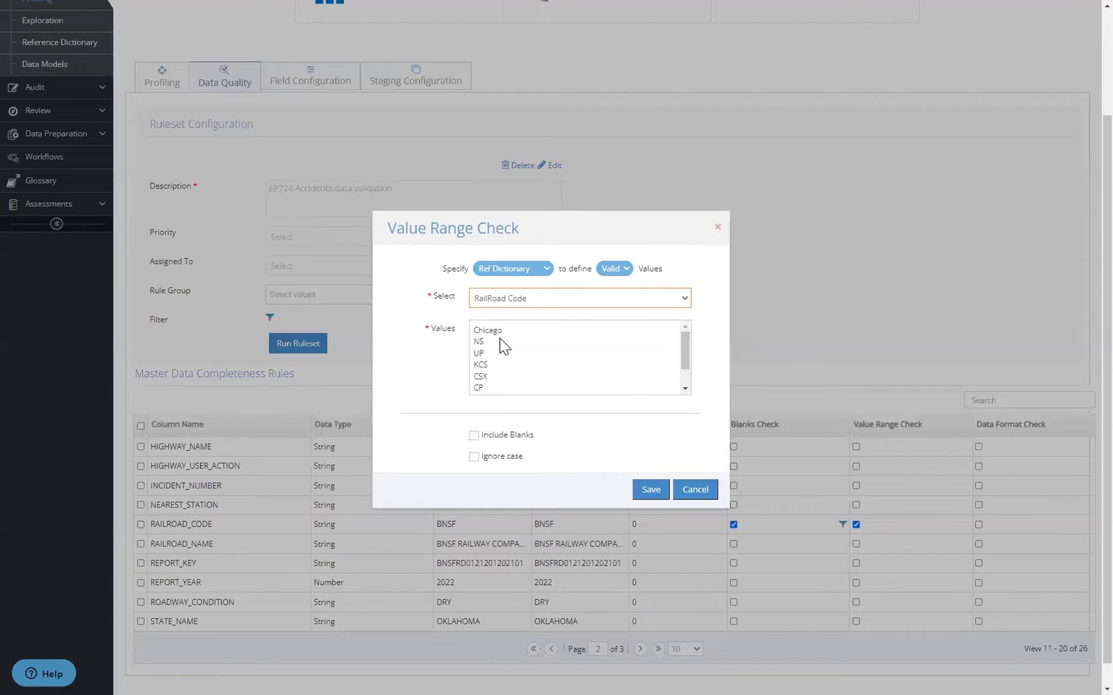
pyautogui.click(651, 491)
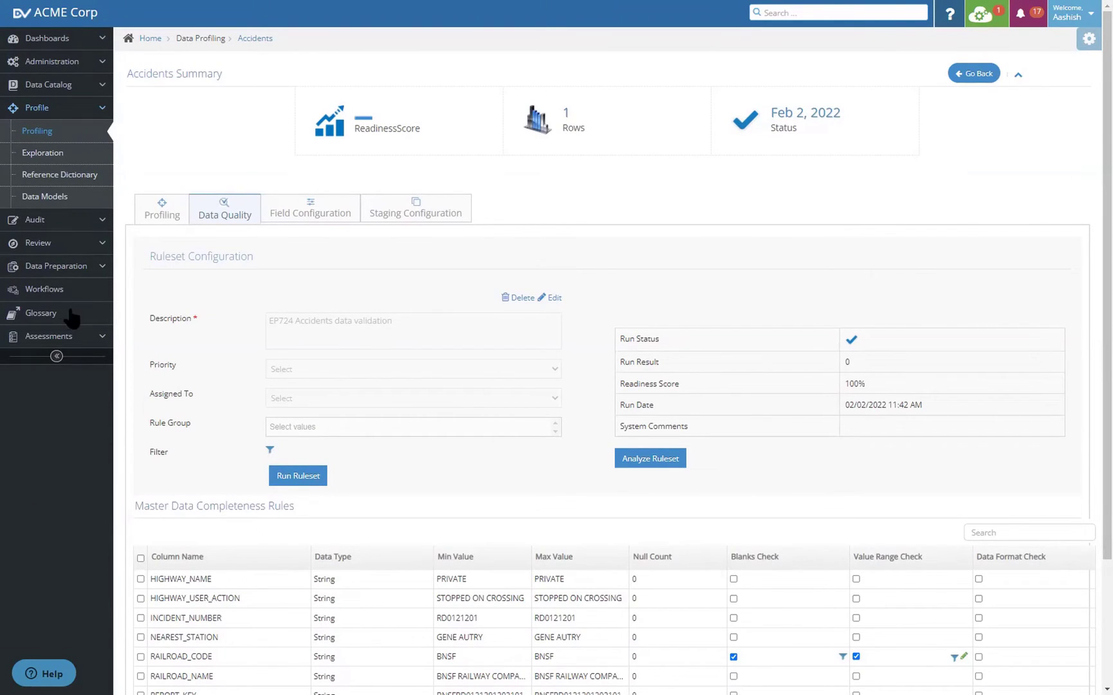
# Open the WF-011 Excel Extract and Validate Workflow design from Manage Workflows
pyautogui.click(45, 290)
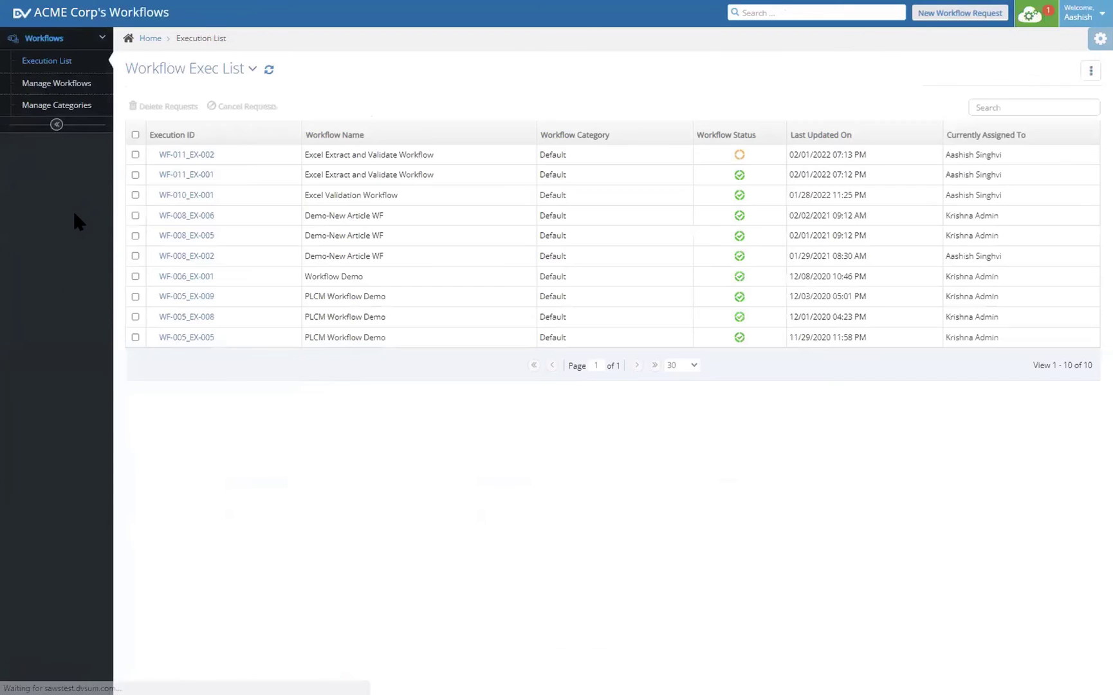
pyautogui.click(63, 91)
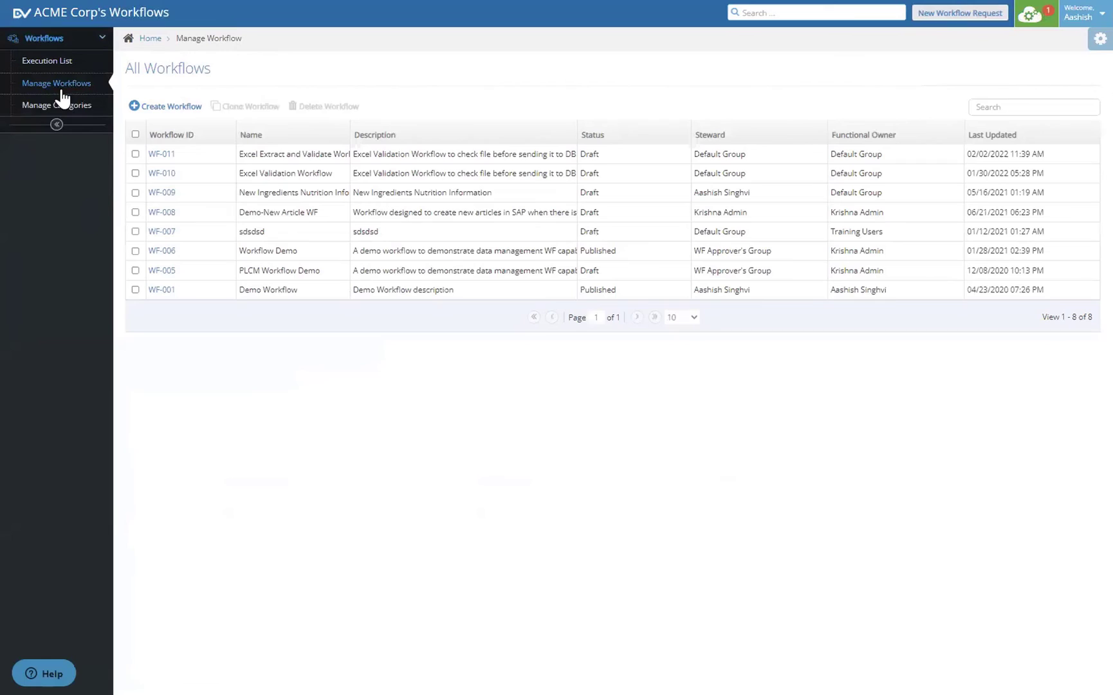
pyautogui.click(161, 154)
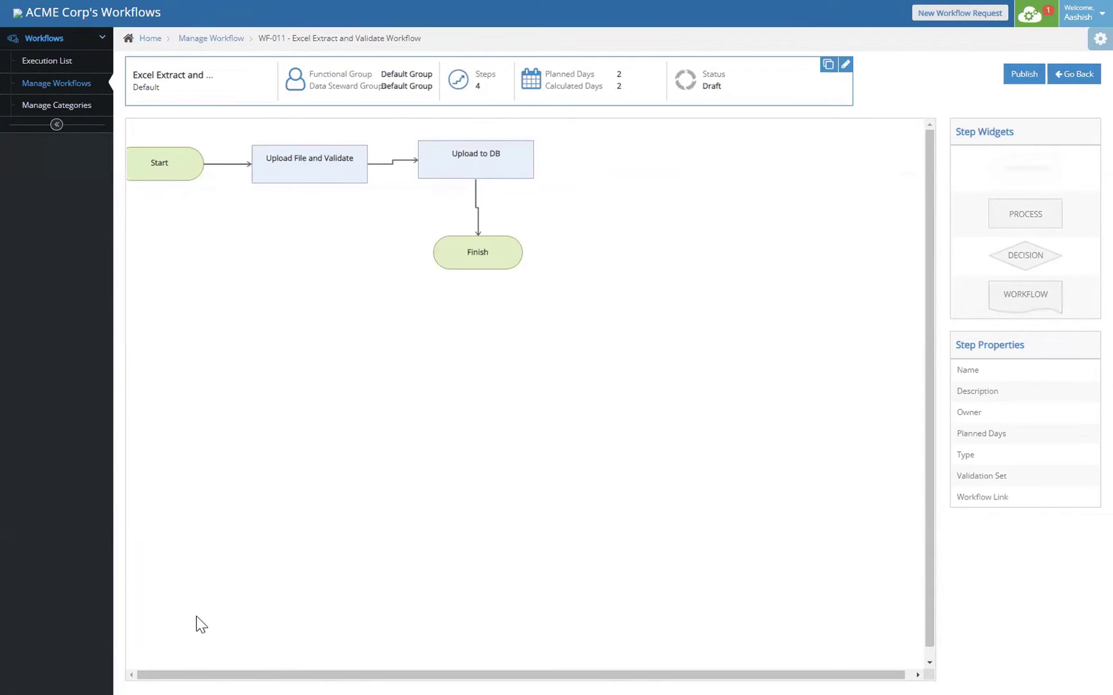
# Move the Start node lower on the diagram and open the Upload File and Validate step details
pyautogui.moveTo(178, 166); pyautogui.dragTo(219, 225)
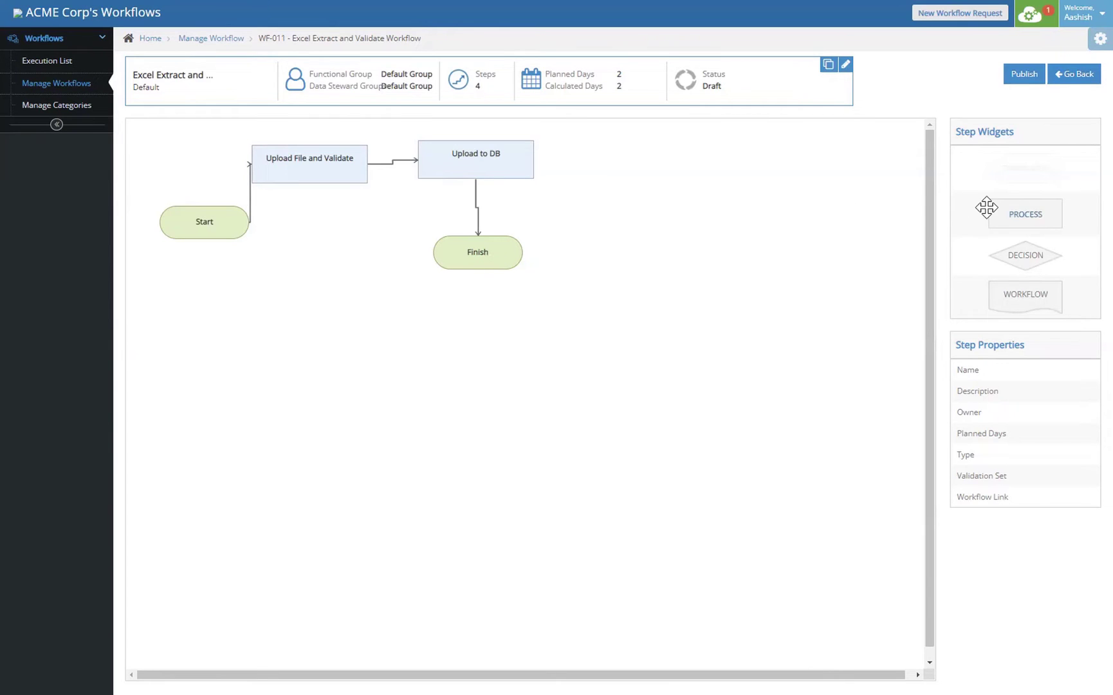
pyautogui.moveTo(288, 173)
pyautogui.click(324, 151)
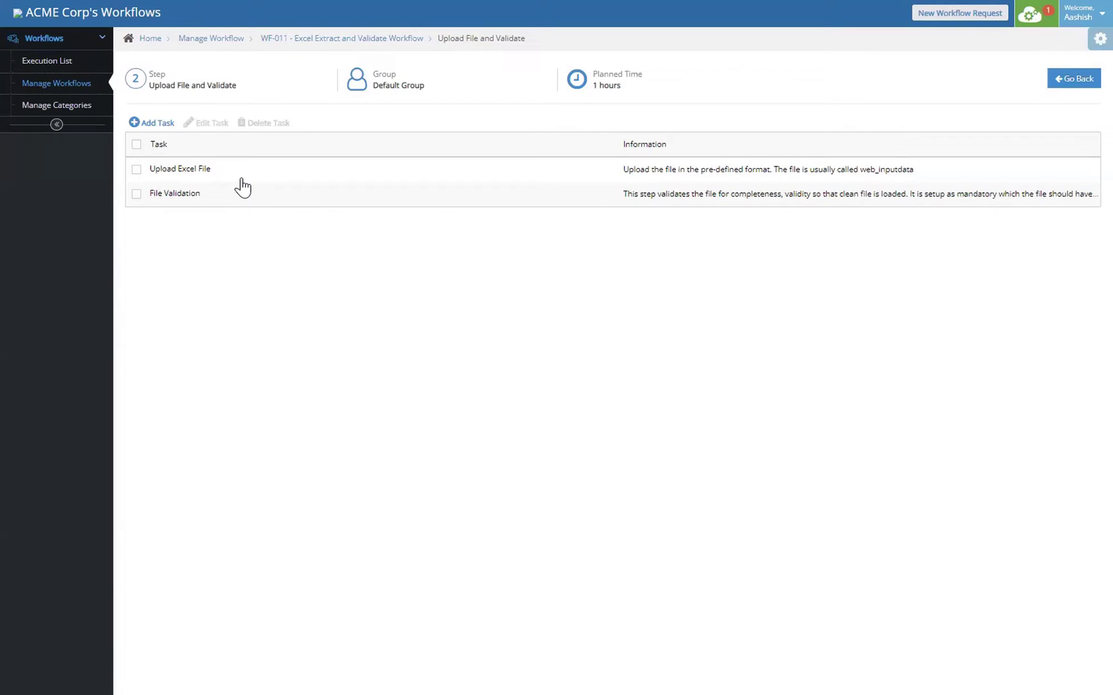
# Inspect the Upload Excel File task settings, then the File Validation task's rules DQ-0000344 and DQ-0000354
pyautogui.click(205, 171)
pyautogui.click(212, 124)
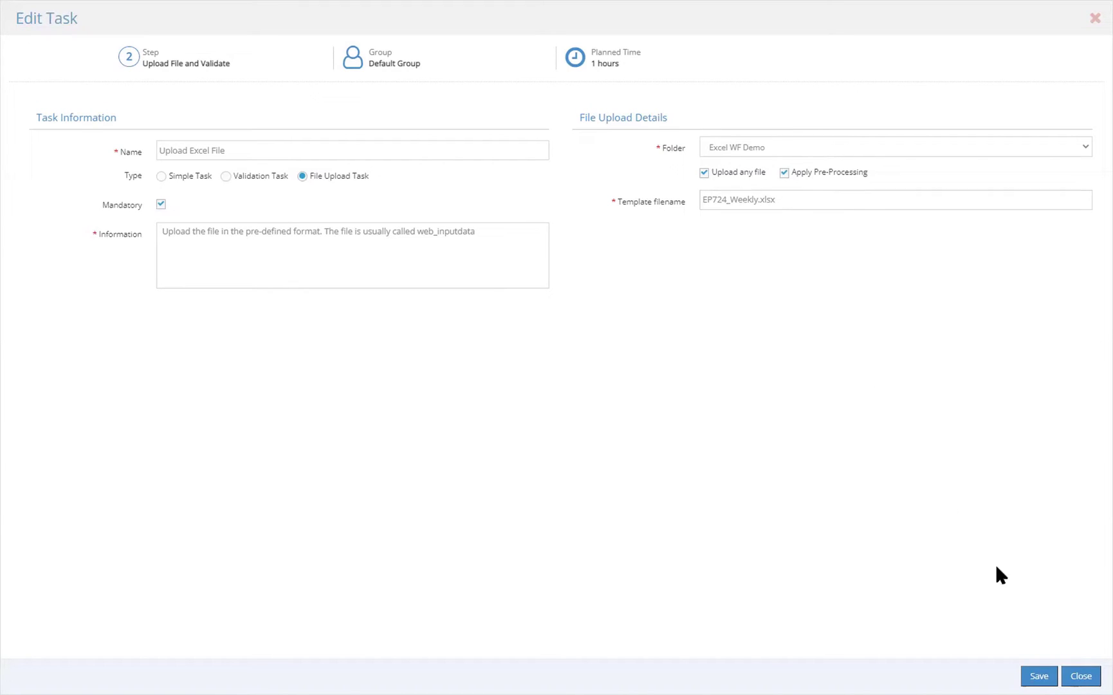
pyautogui.click(1080, 675)
pyautogui.click(136, 193)
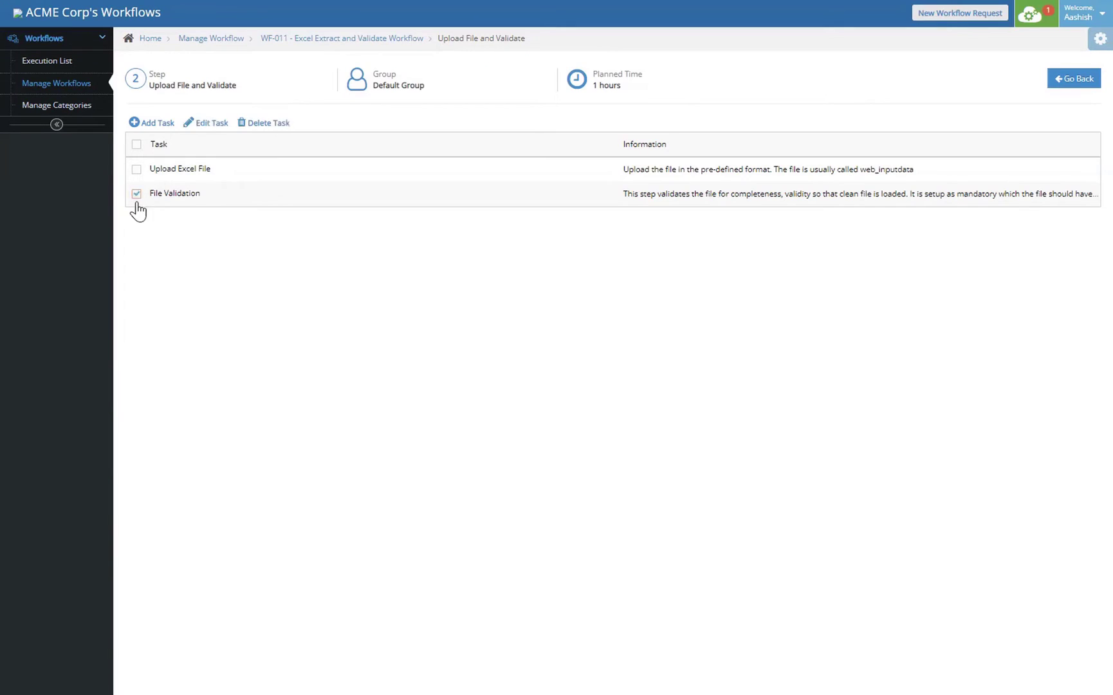
pyautogui.click(204, 123)
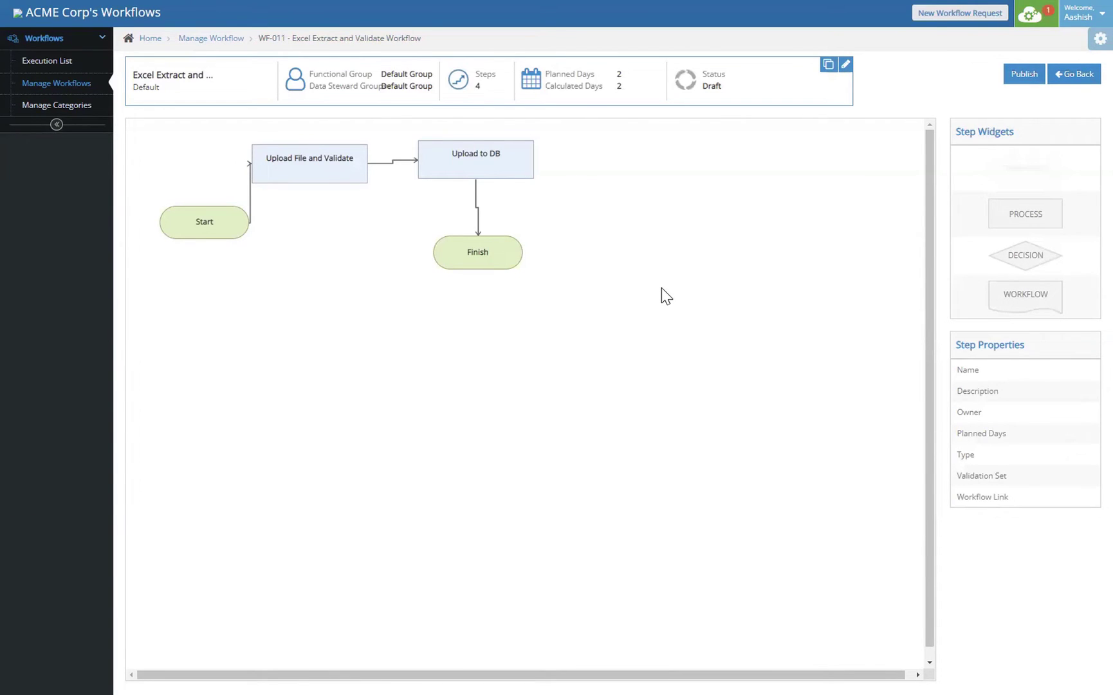
# Publish WF-011 and return to the All Workflows list
pyautogui.click(1021, 75)
pyautogui.click(1071, 75)
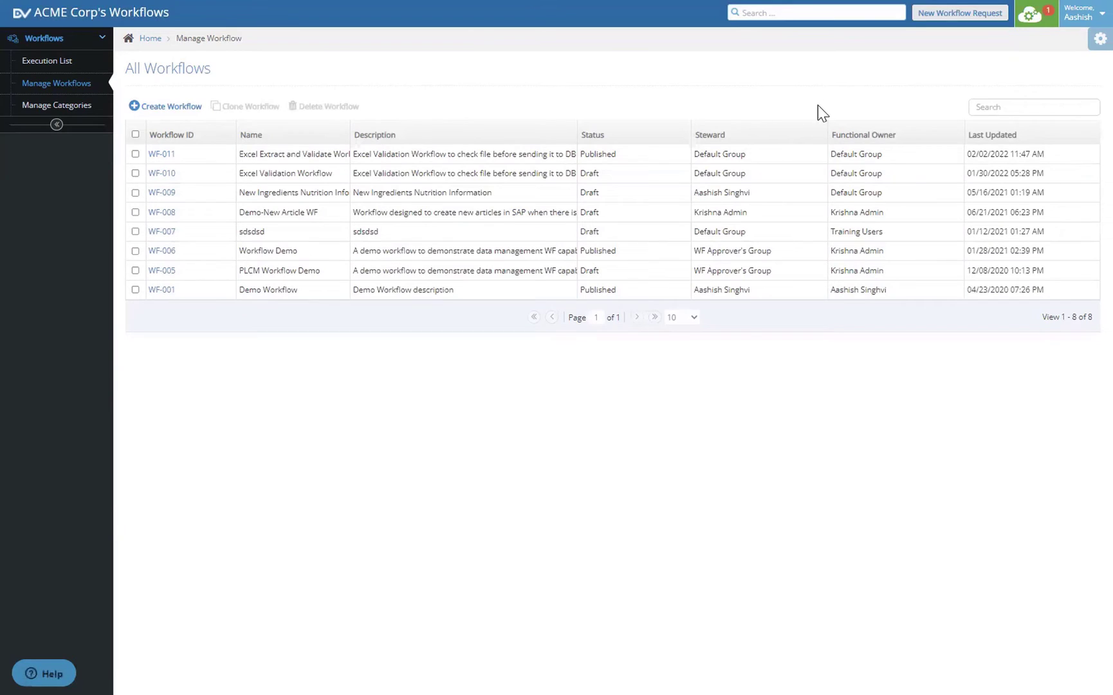
# Start a new WF-011 workflow request named 'Week of Jan 26'
pyautogui.click(959, 19)
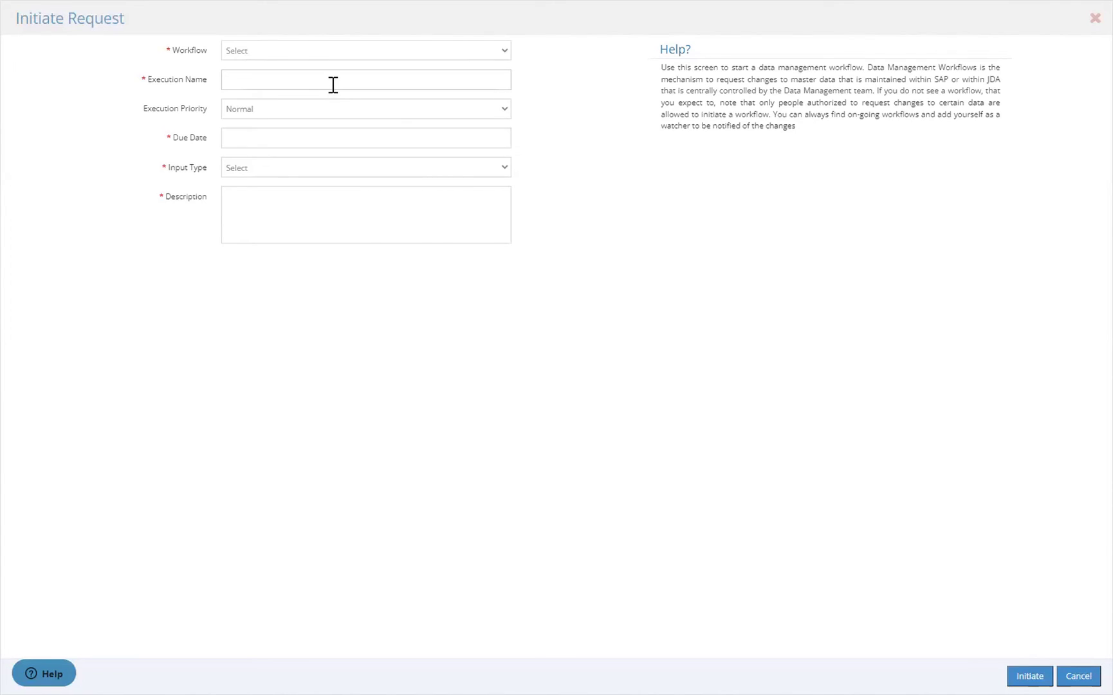
pyautogui.click(284, 56)
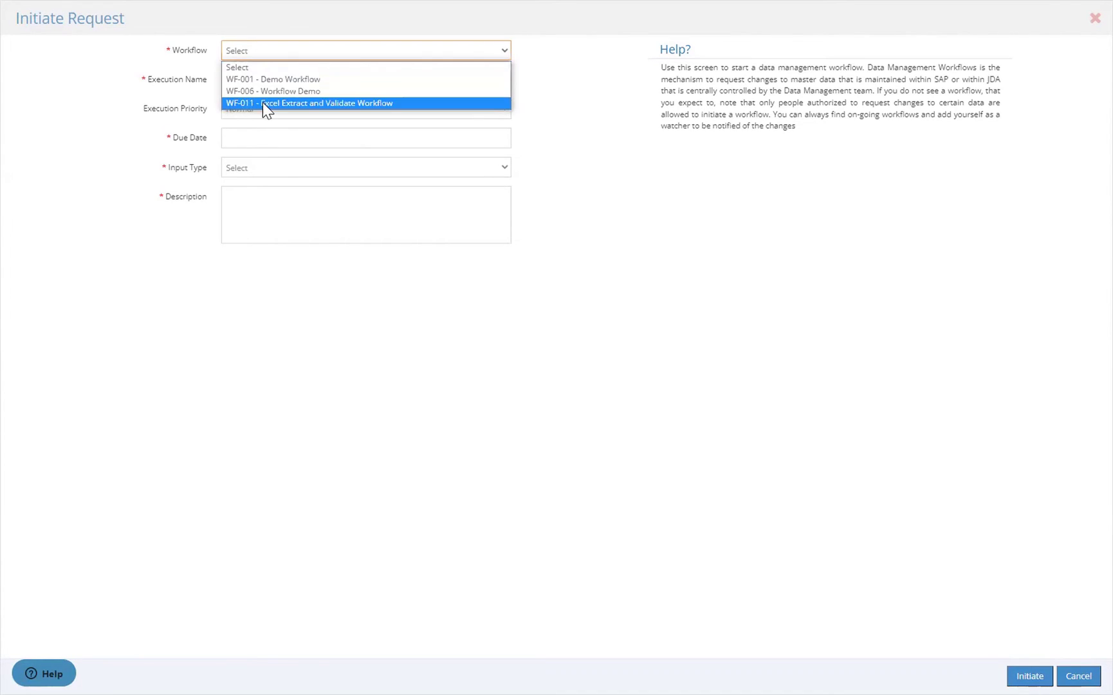
pyautogui.click(263, 103)
pyautogui.click(247, 89)
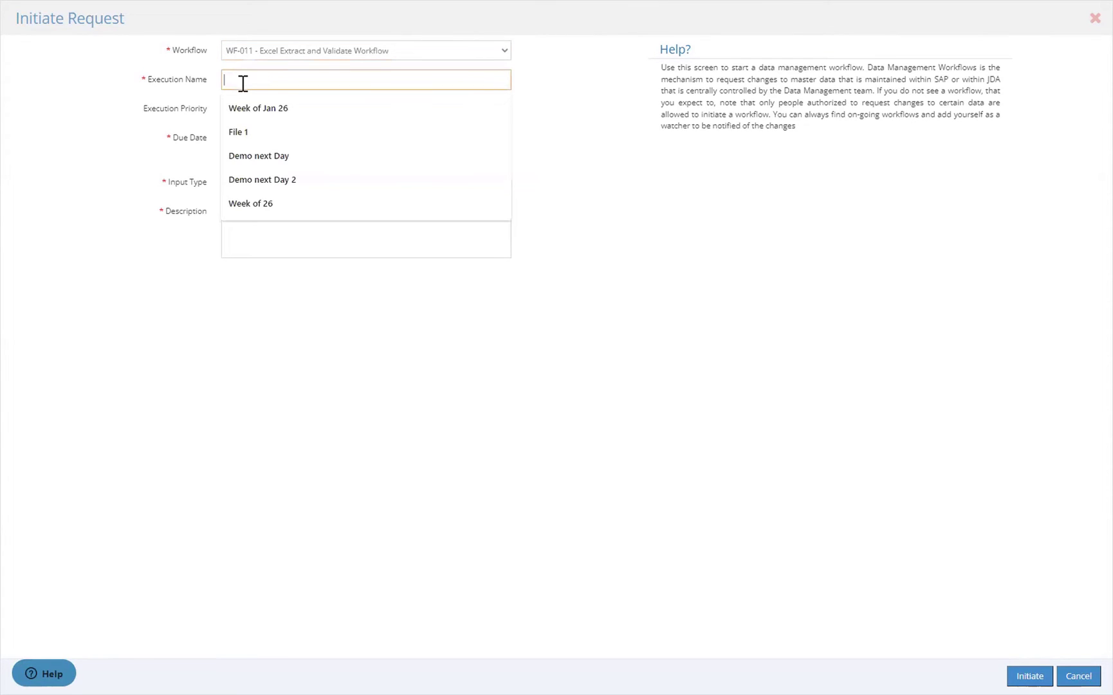
pyautogui.click(253, 108)
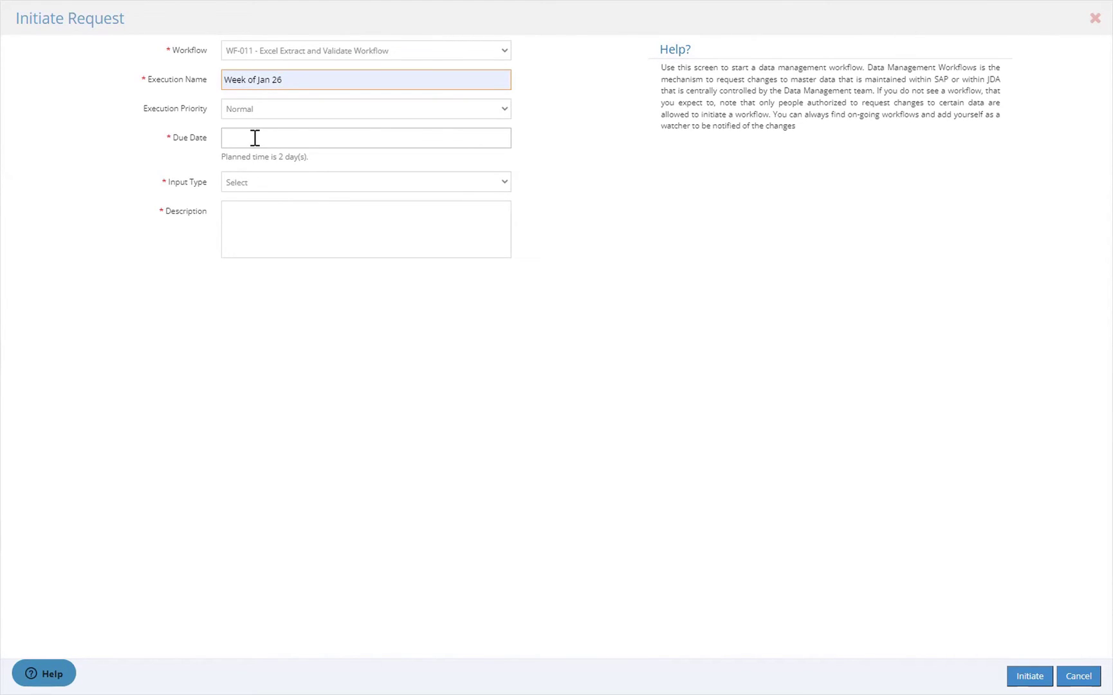
# Set due date 02/04/2022, General Text input, description 'Latest data', and initiate the request
pyautogui.click(255, 138)
pyautogui.click(324, 197)
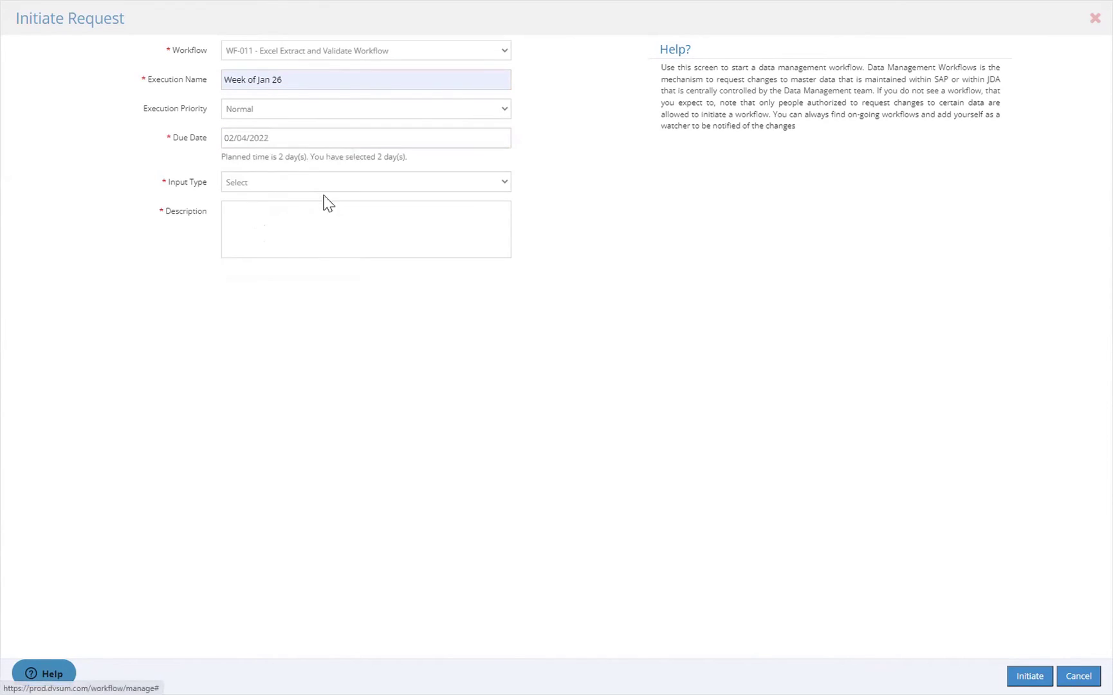
pyautogui.click(265, 185)
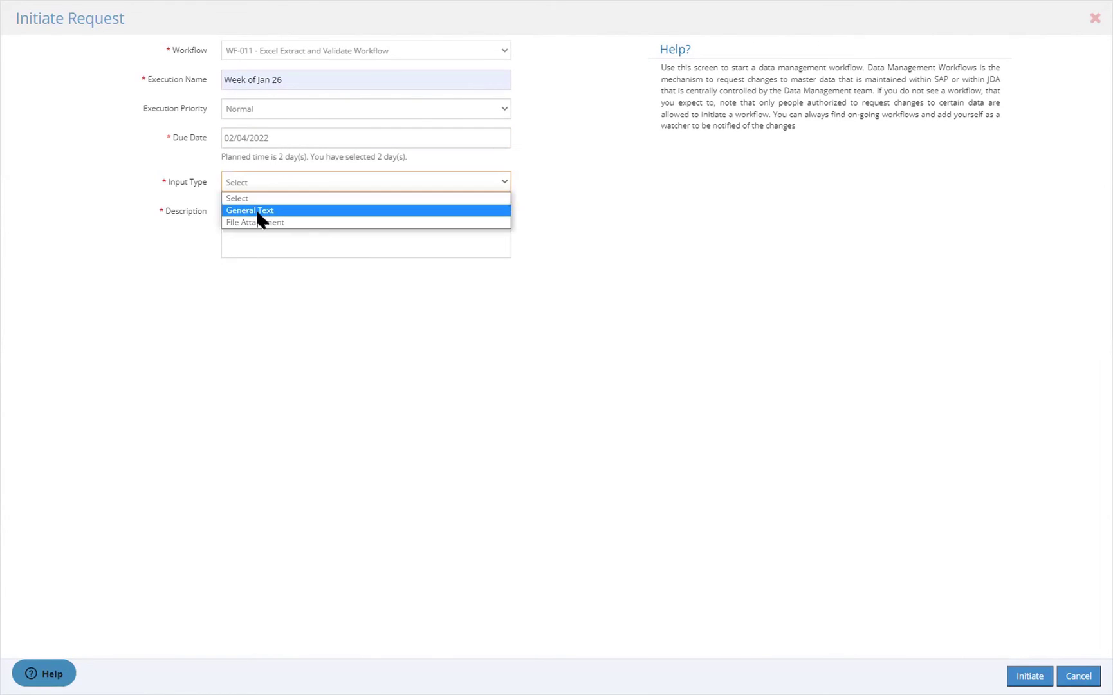
pyautogui.click(258, 210)
pyautogui.click(259, 219)
pyautogui.write('Lats')
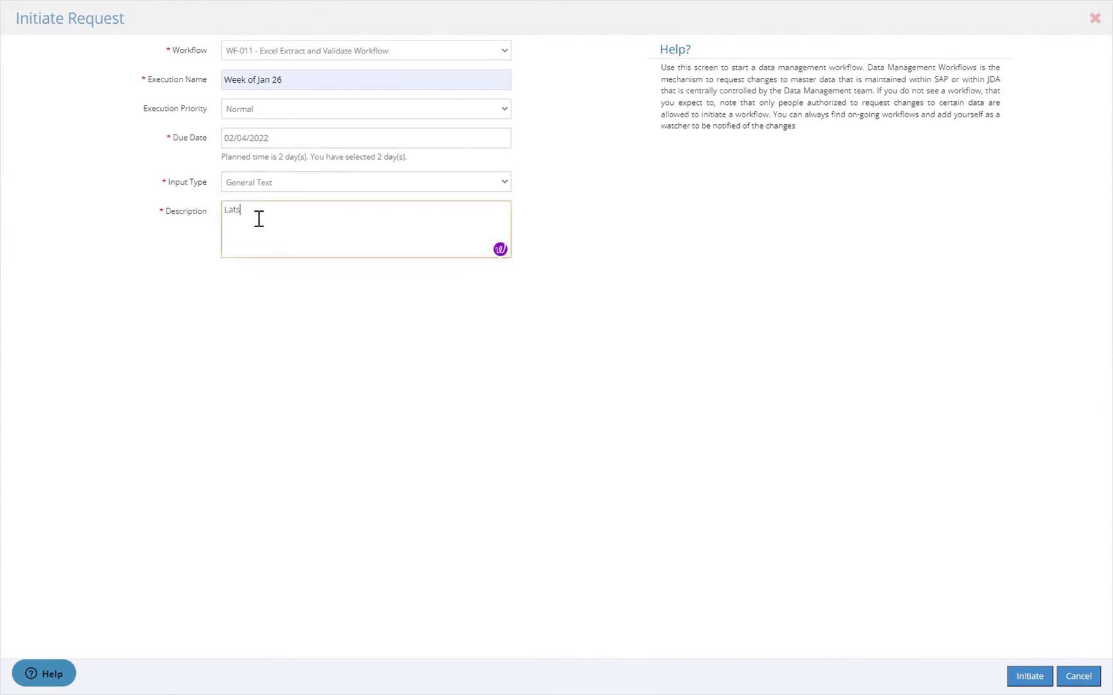
pyautogui.press('BackSpace')
pyautogui.press('BackSpace')
pyautogui.write('test data')
pyautogui.click(1029, 676)
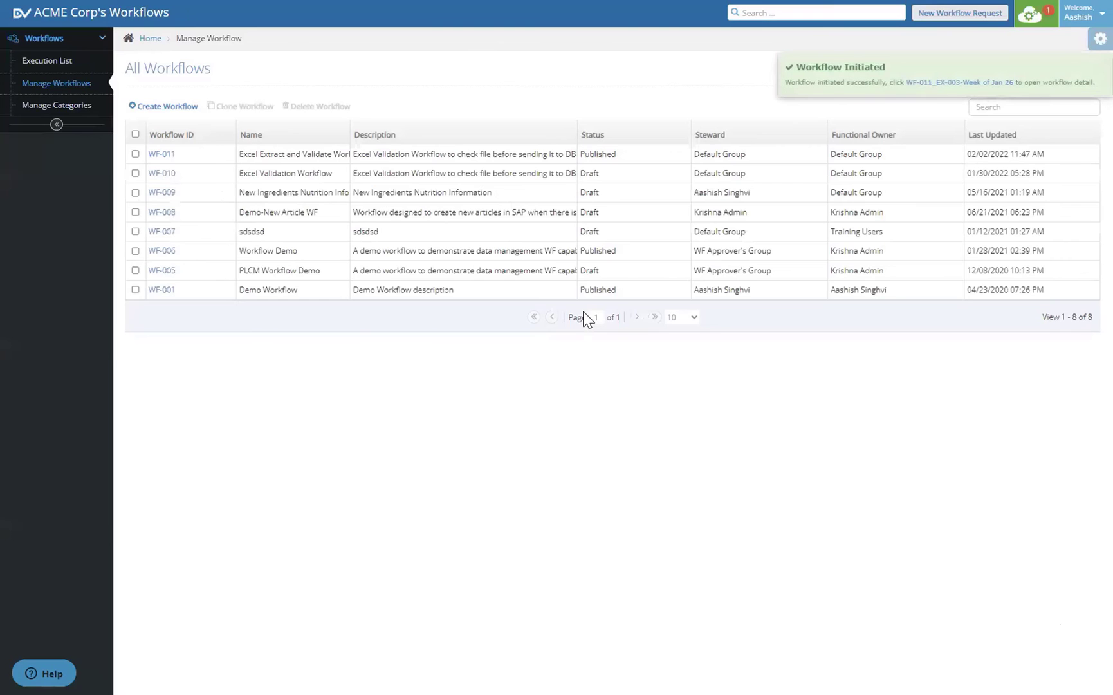
# Start progress on the Week of Jan 26 run and upload EP724 Weekly Data 2022-01-26.xlsx
pyautogui.click(922, 82)
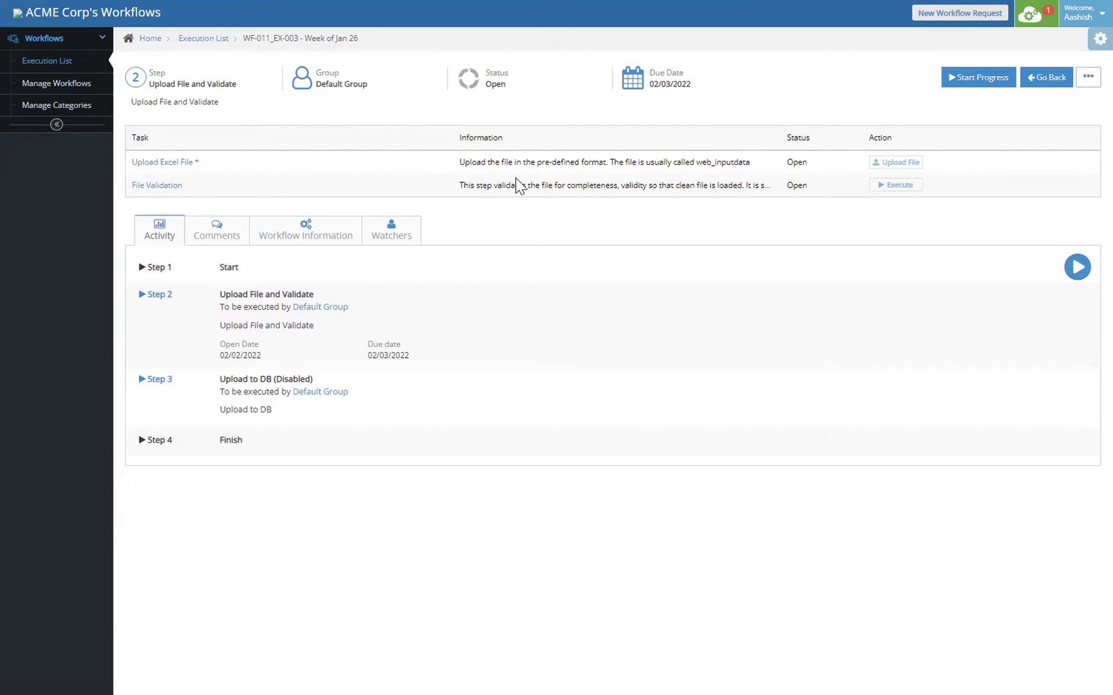
pyautogui.click(957, 85)
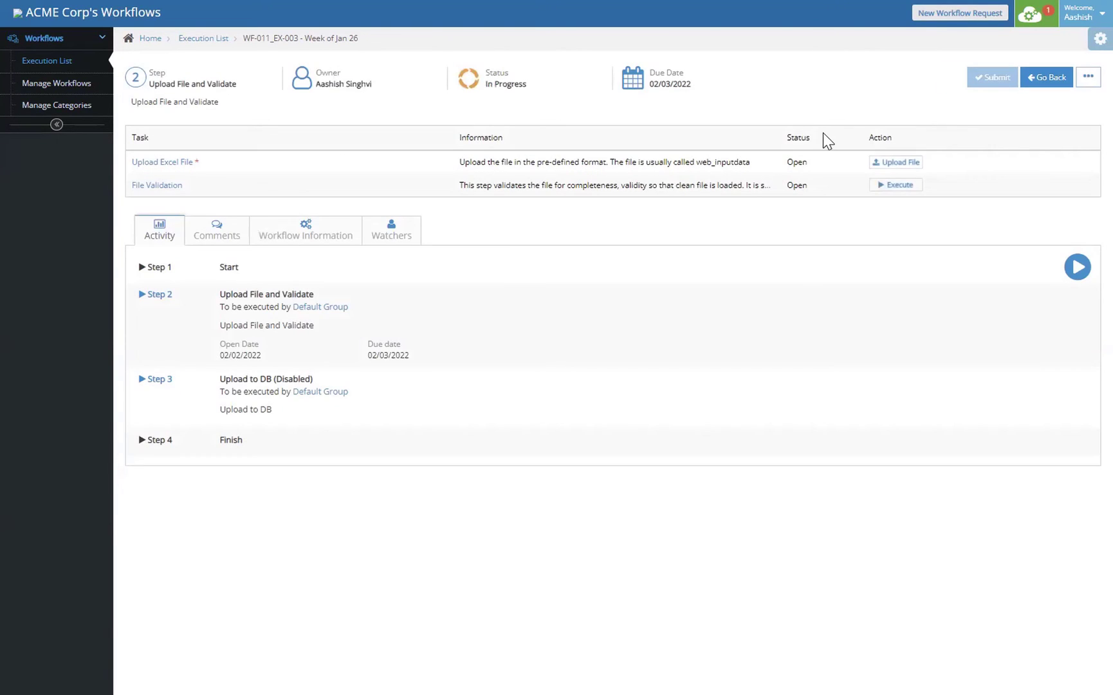
pyautogui.click(896, 166)
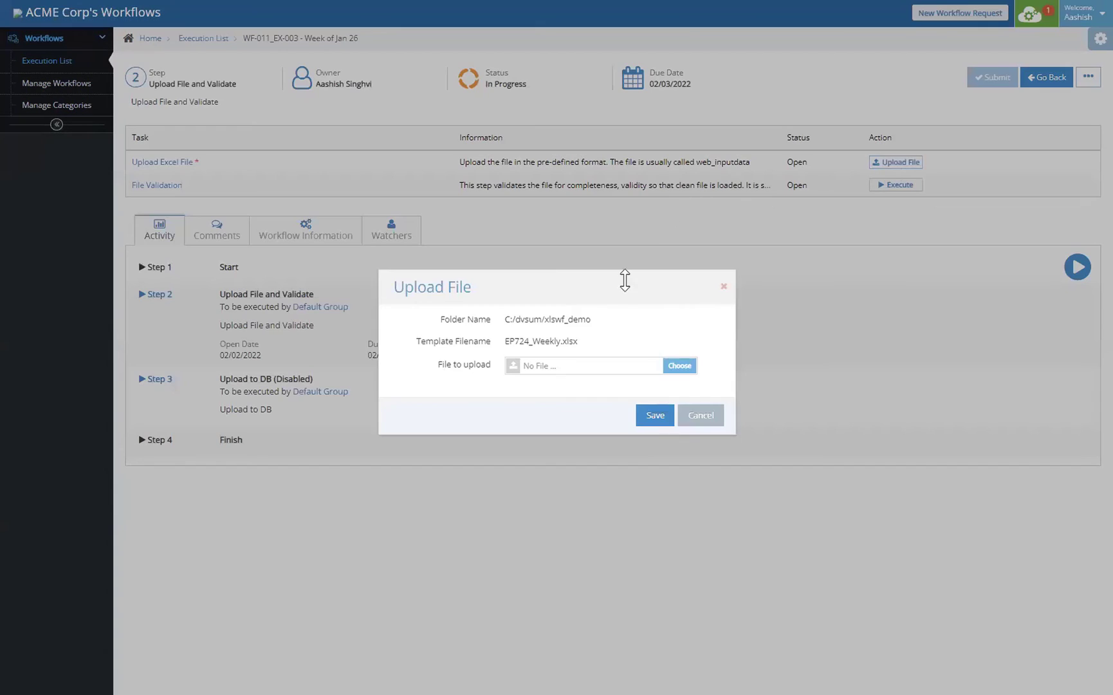
pyautogui.click(680, 365)
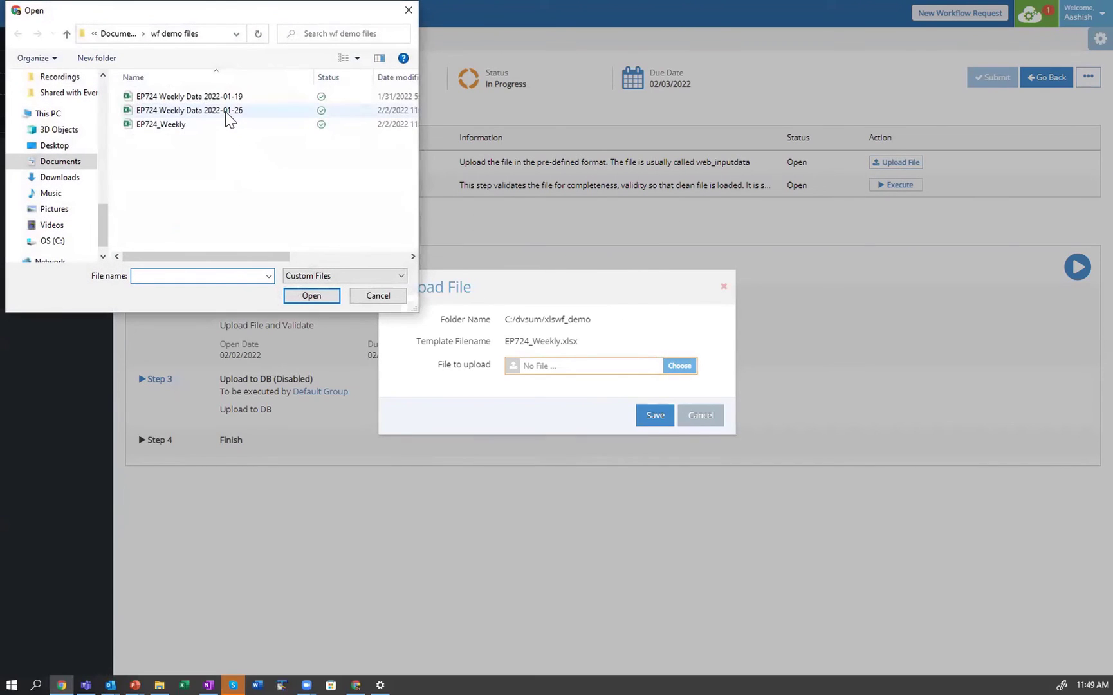
pyautogui.click(218, 111)
pyautogui.click(310, 297)
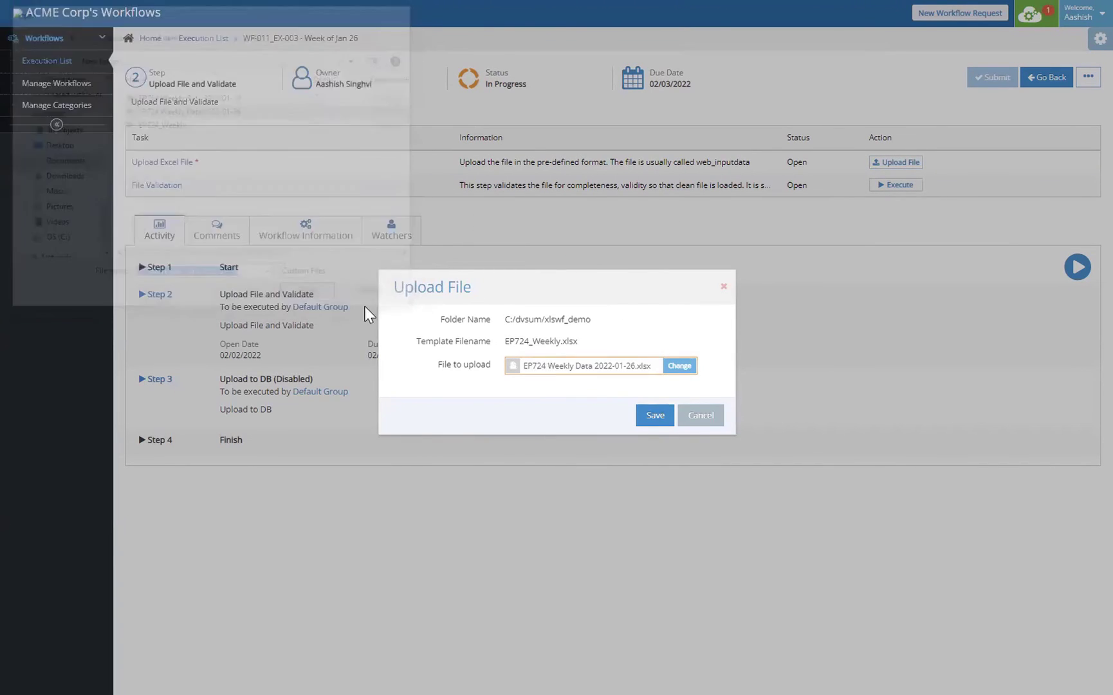
pyautogui.click(654, 415)
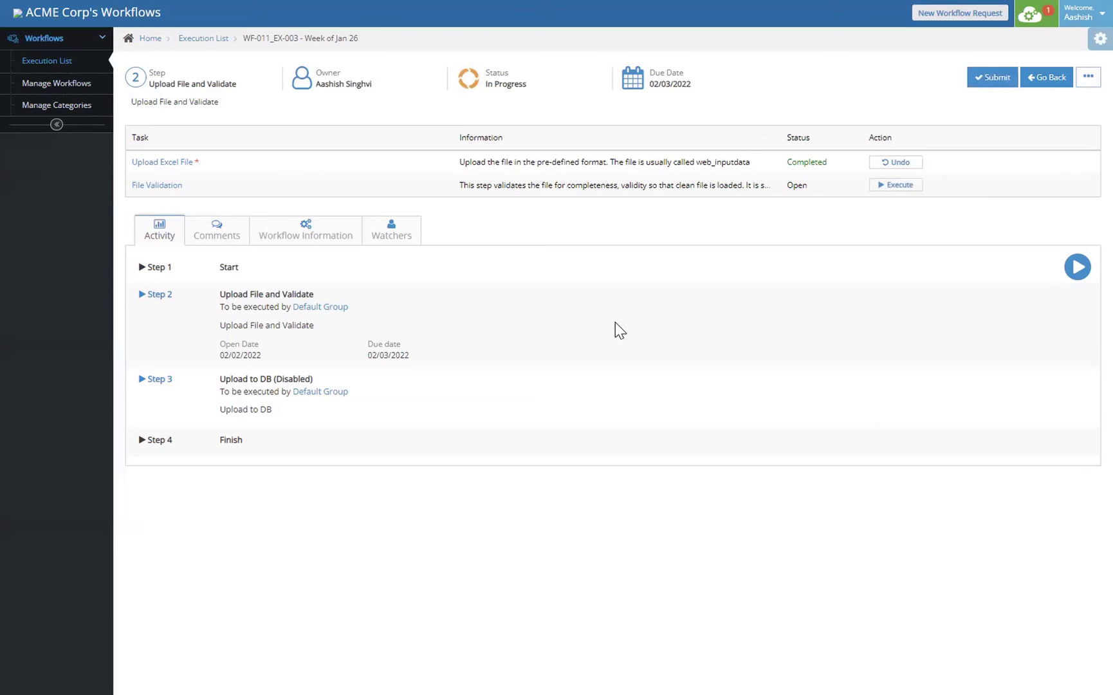
# Execute File Validation on the uploaded file and review exceptions for rules DQ-0000389 and DQ-0000386
pyautogui.click(895, 185)
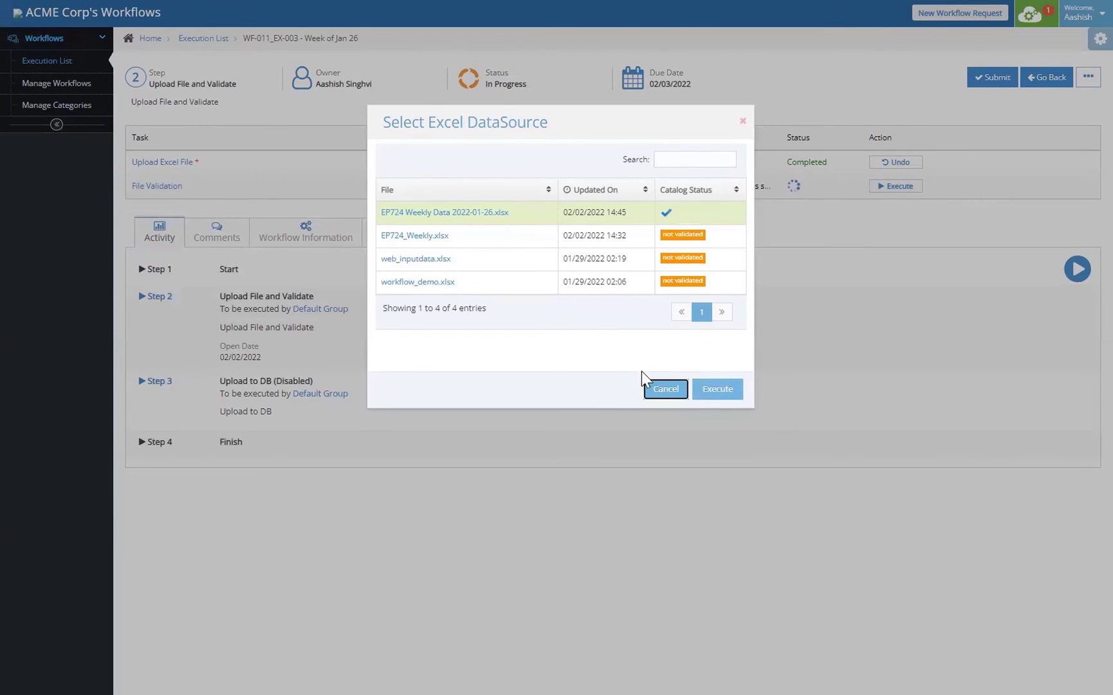
pyautogui.click(698, 389)
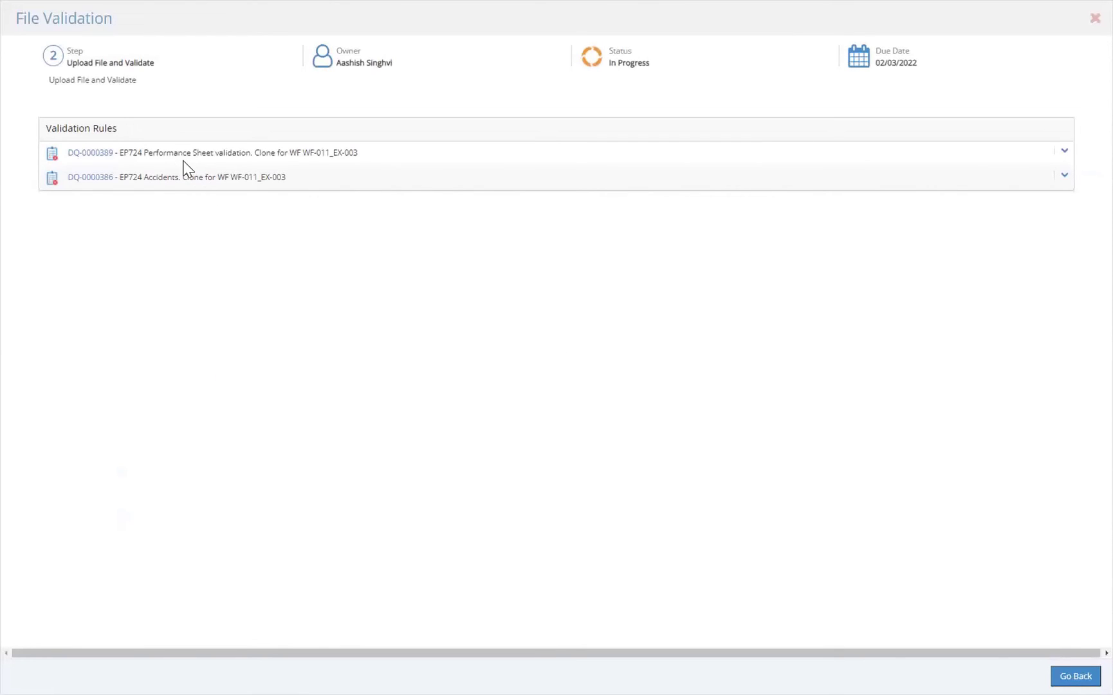
pyautogui.click(1055, 154)
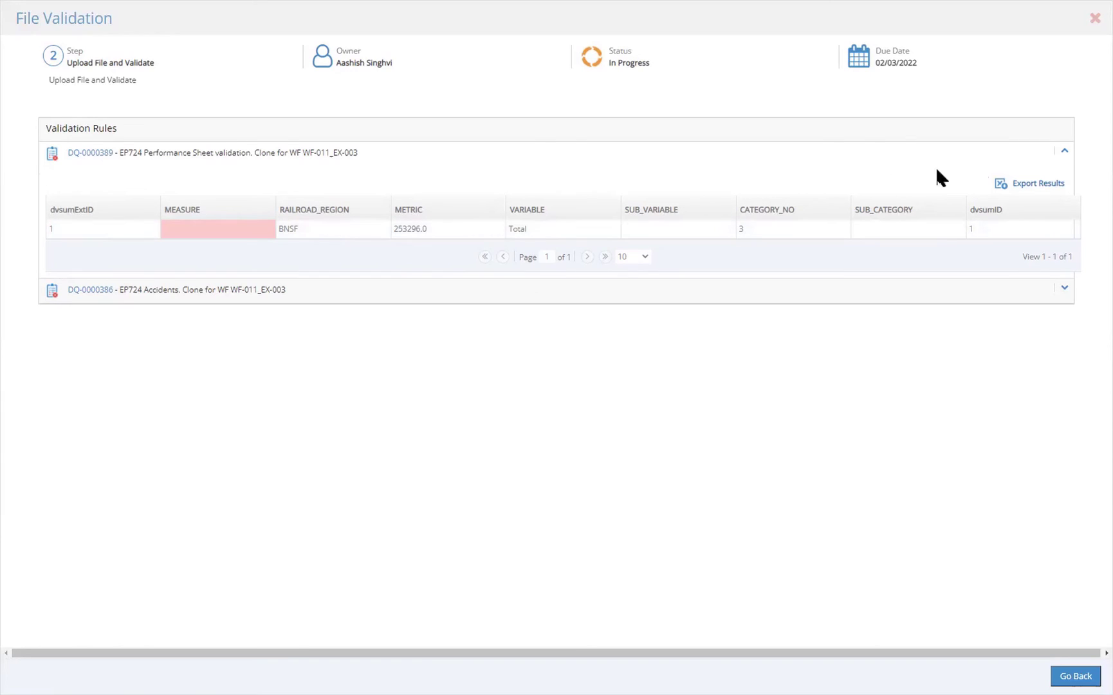
pyautogui.click(1063, 152)
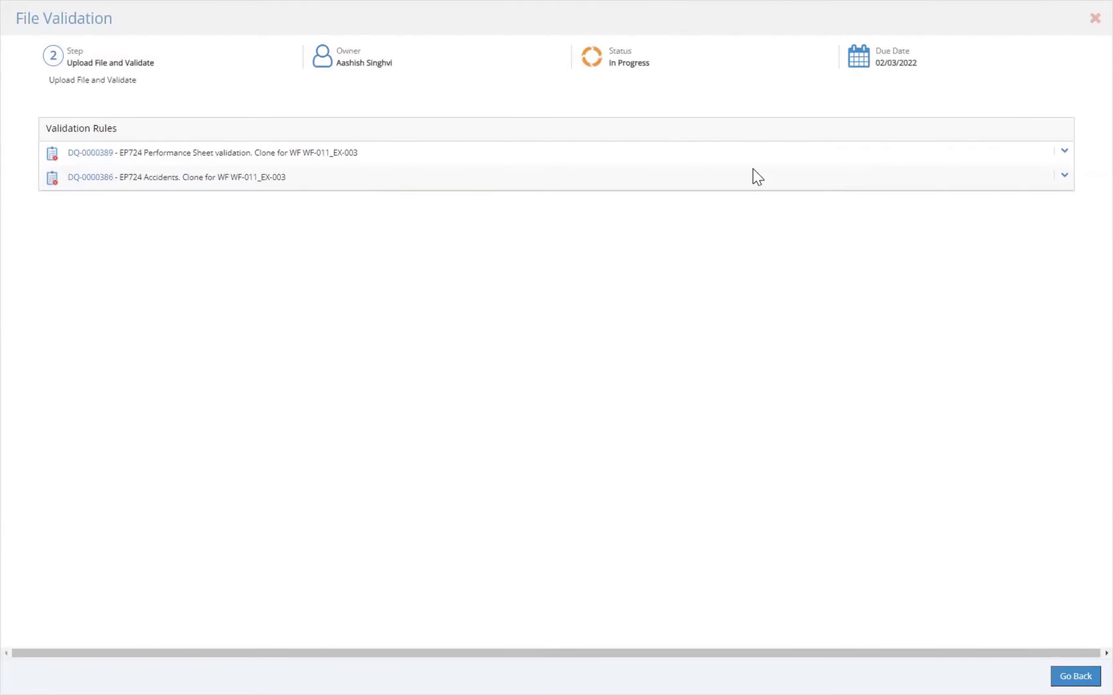
pyautogui.click(1064, 174)
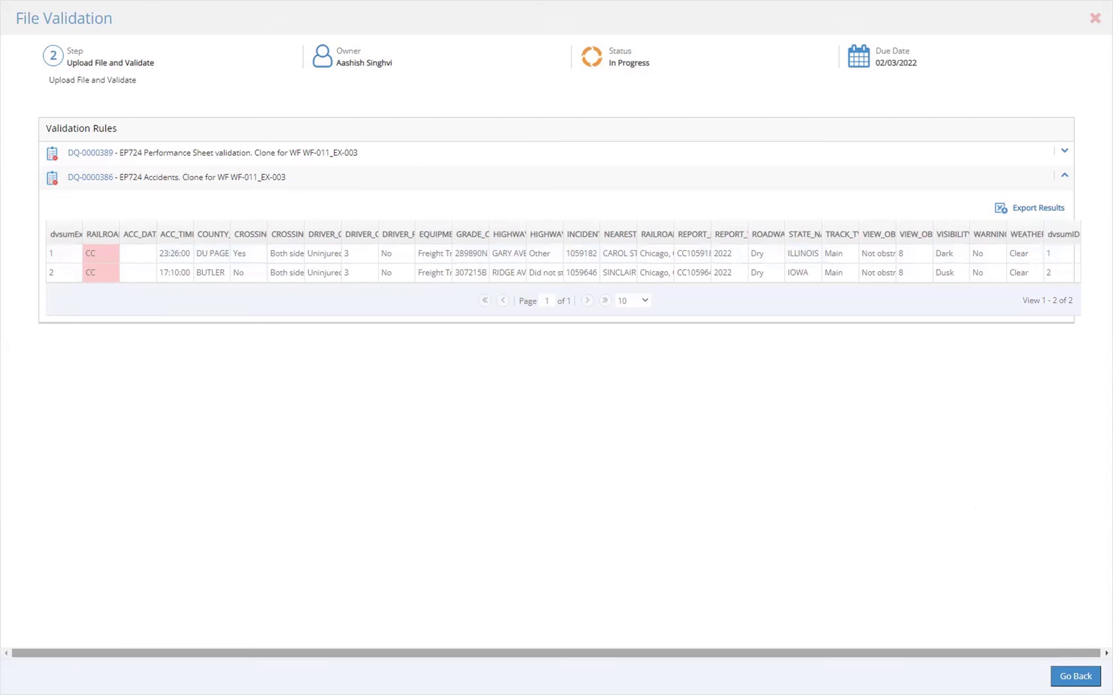
pyautogui.click(1093, 18)
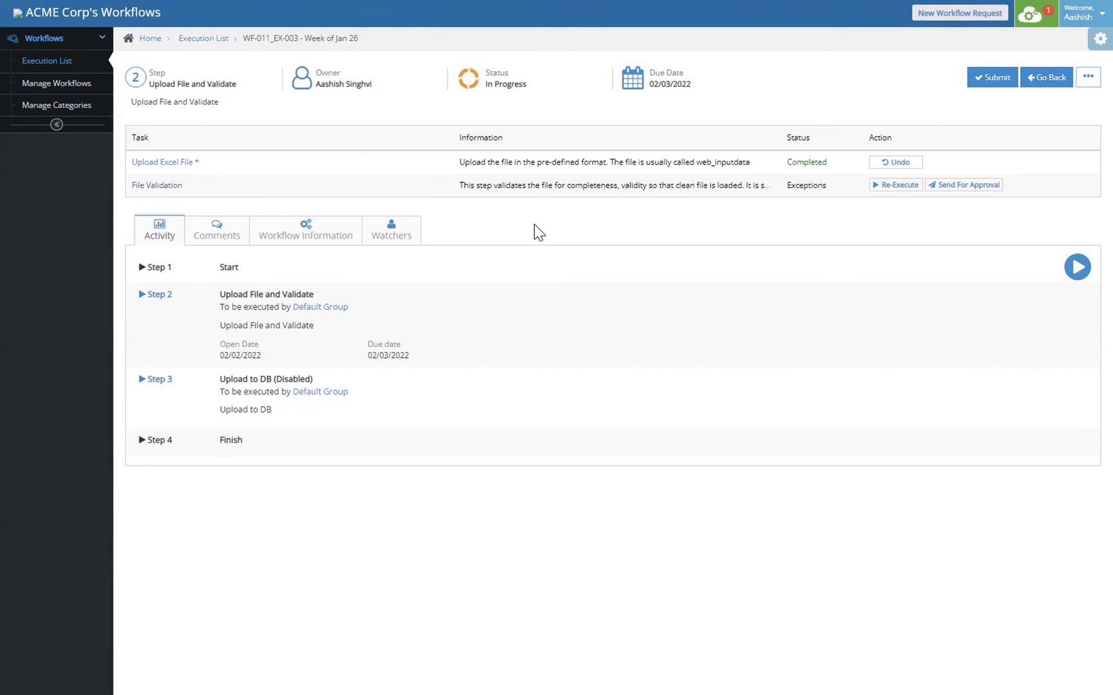
# Submit Upload File and Validate despite pending tasks, then check the Upload to DB task details
pyautogui.click(995, 80)
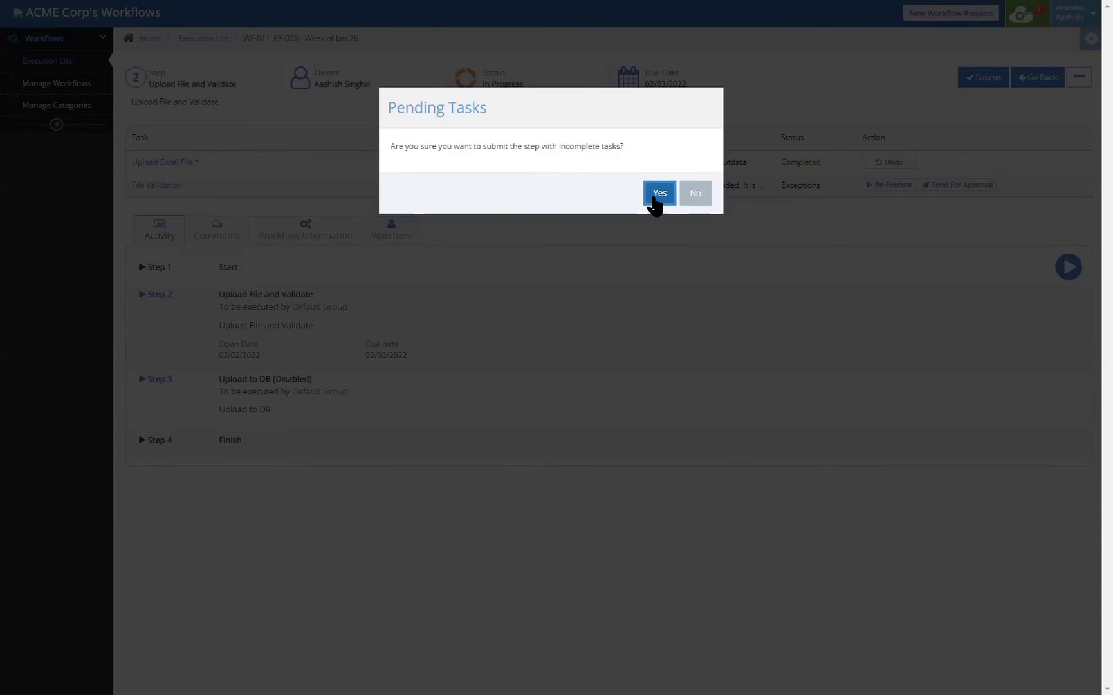
pyautogui.click(657, 195)
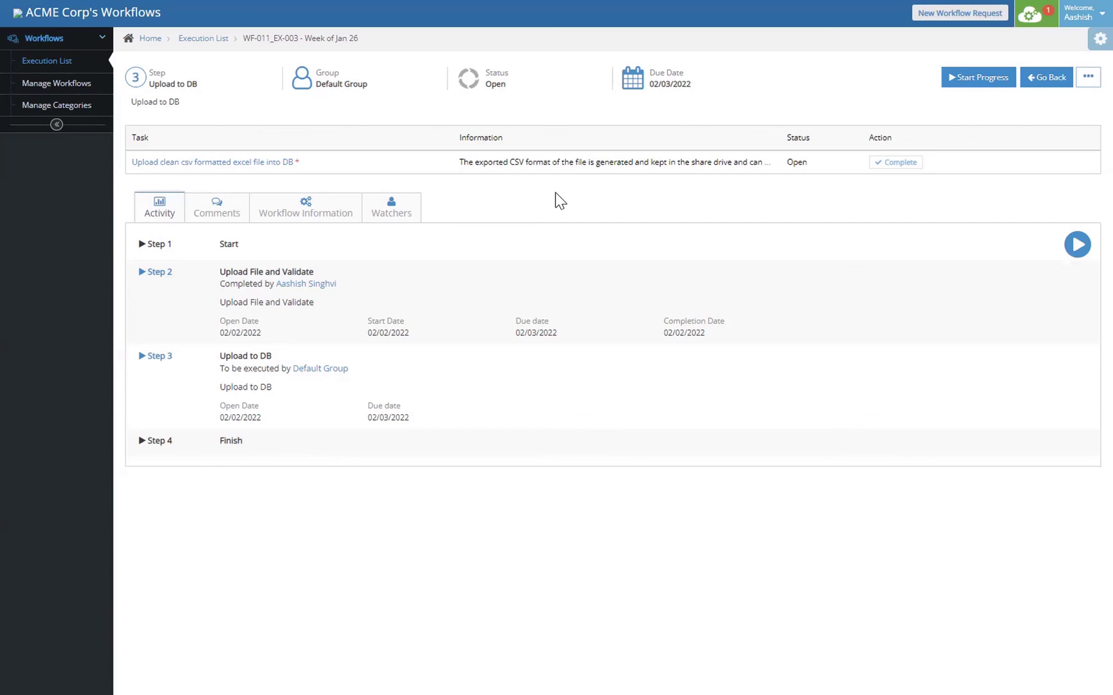
pyautogui.click(245, 162)
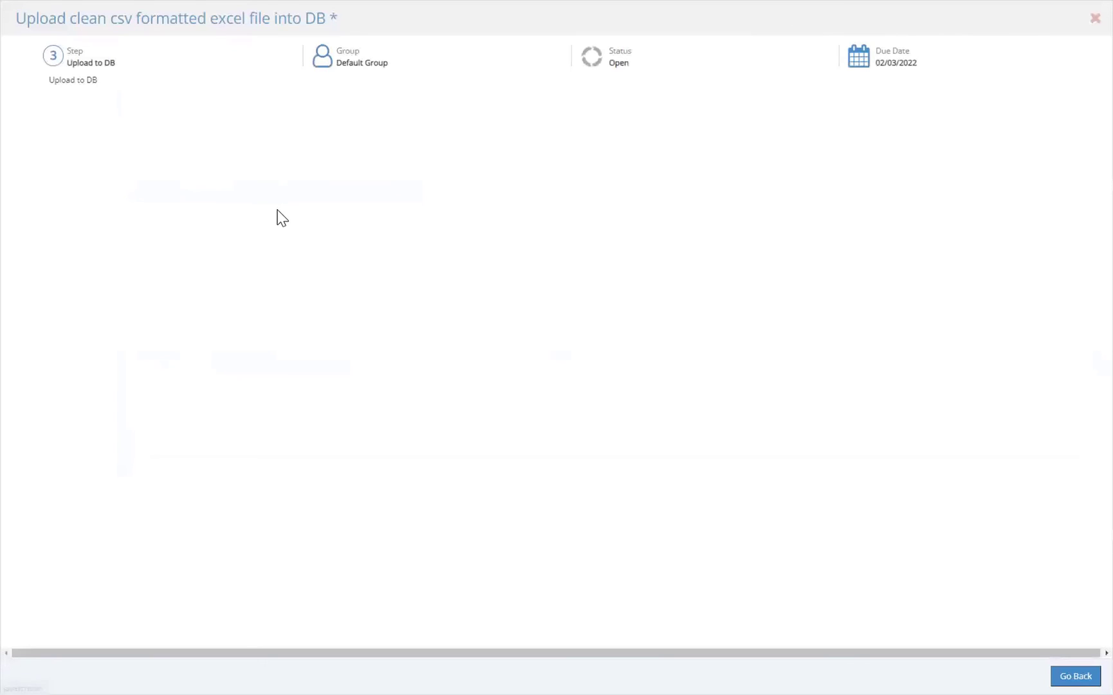
pyautogui.click(1075, 675)
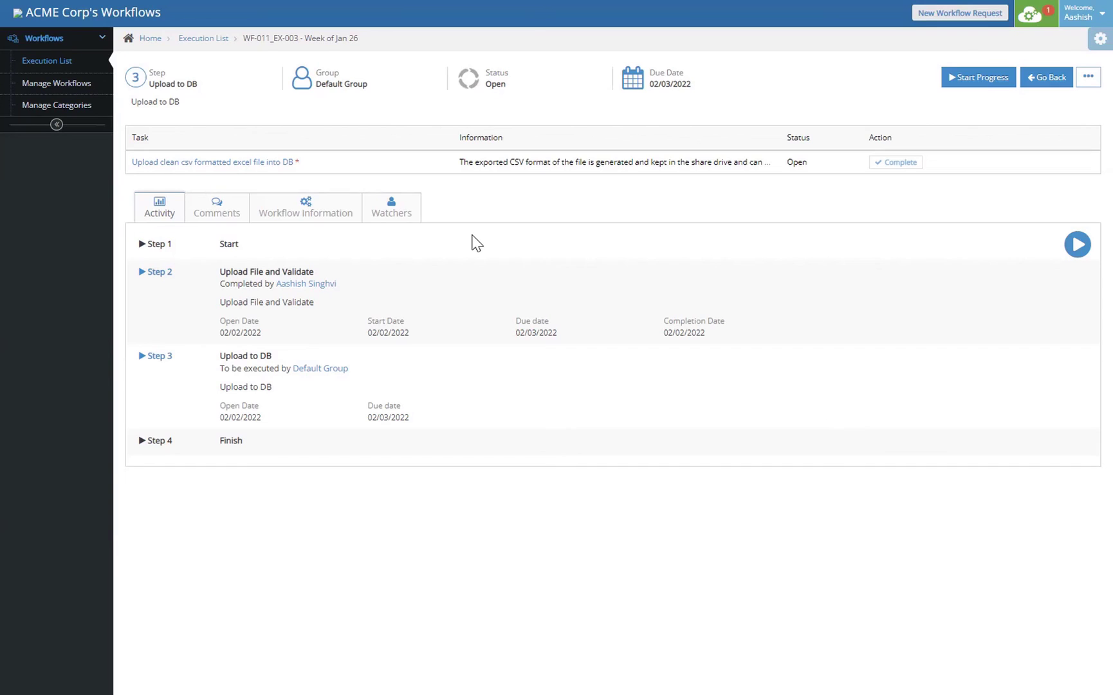
# Start progress on Upload to DB, mark its task complete, and submit the step
pyautogui.click(974, 78)
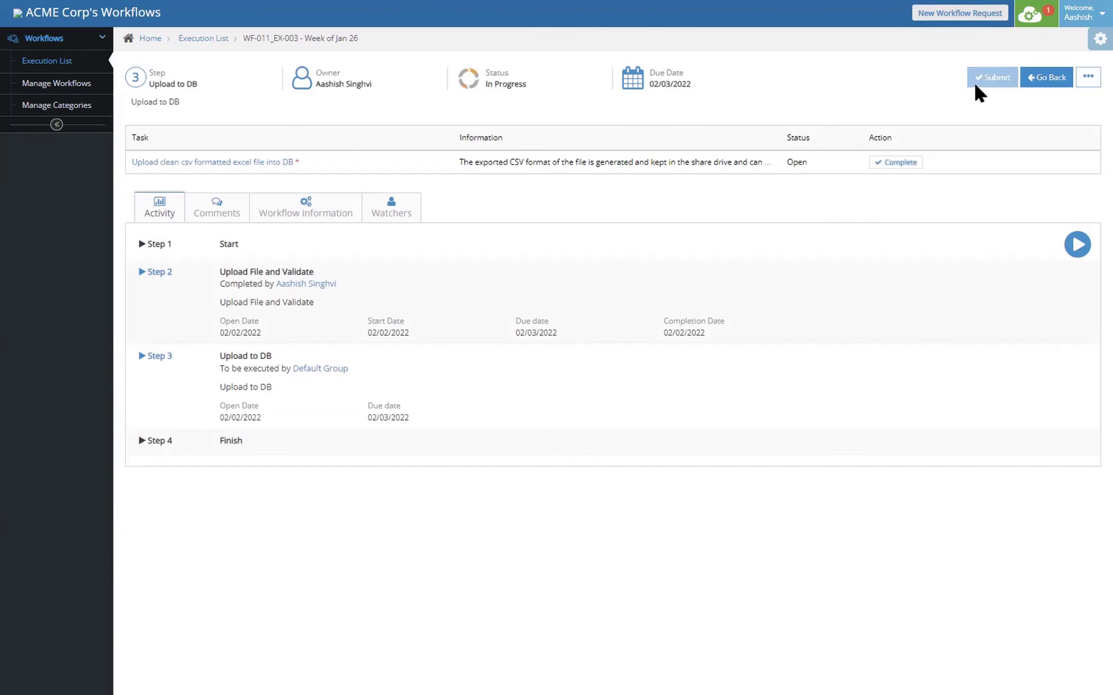
pyautogui.click(892, 169)
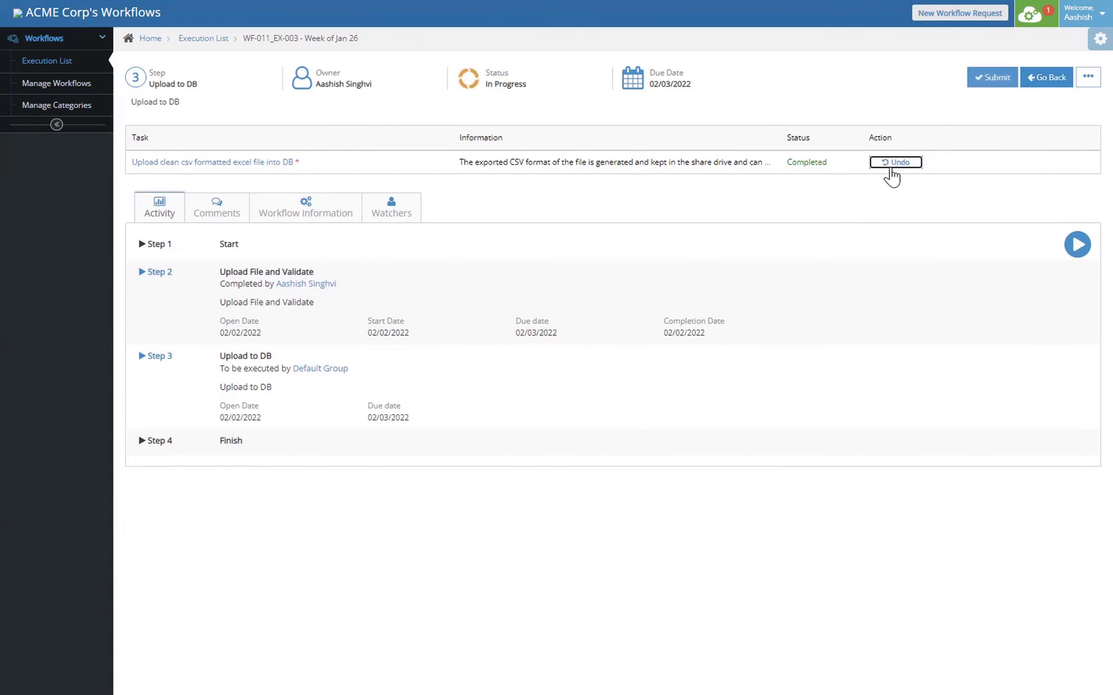
pyautogui.click(989, 82)
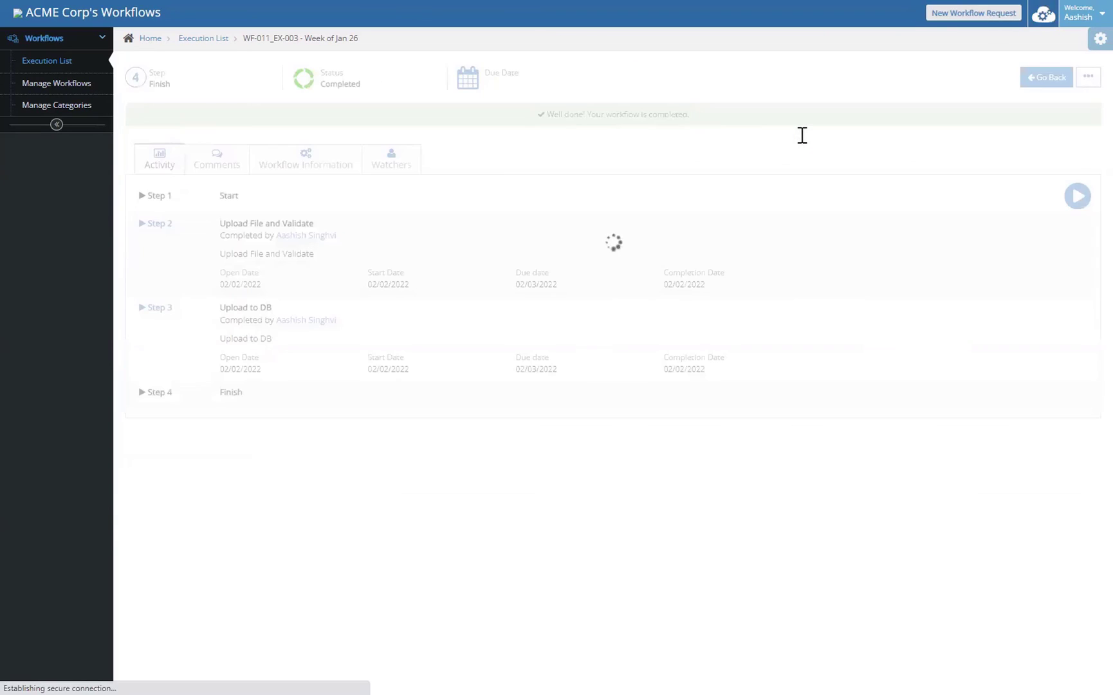